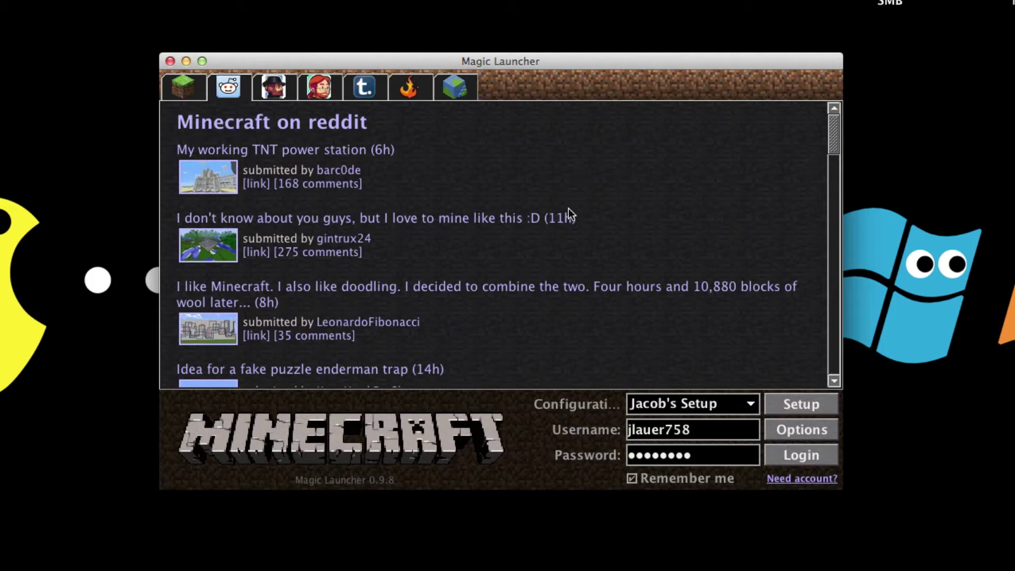
# Look through the Minecraft News page and the Minecraft reddit feed in the launcher.
pyautogui.click(194, 89)
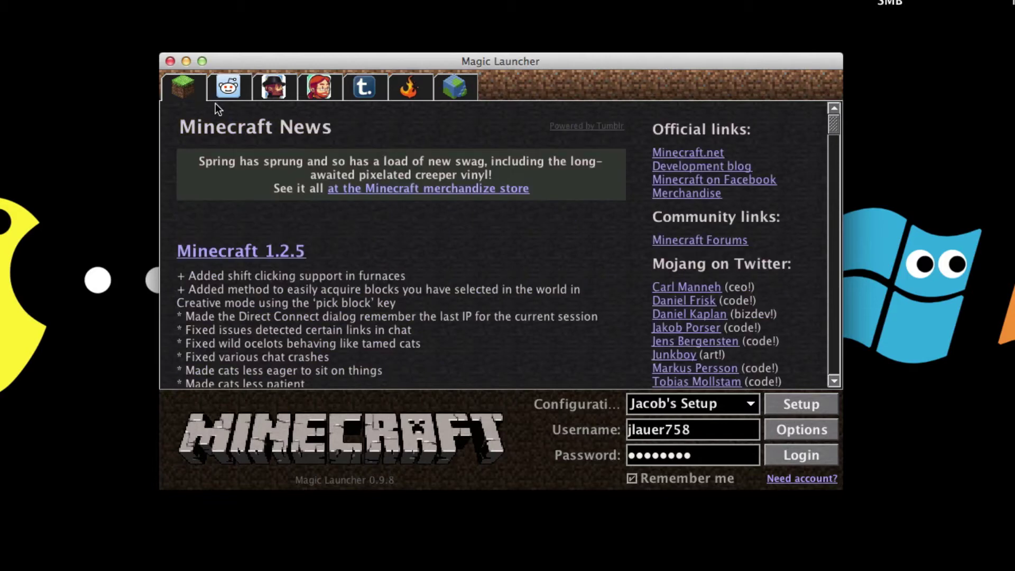
pyautogui.scroll(-3, 418, 316)
pyautogui.scroll(3, 418, 315)
pyautogui.click(229, 95)
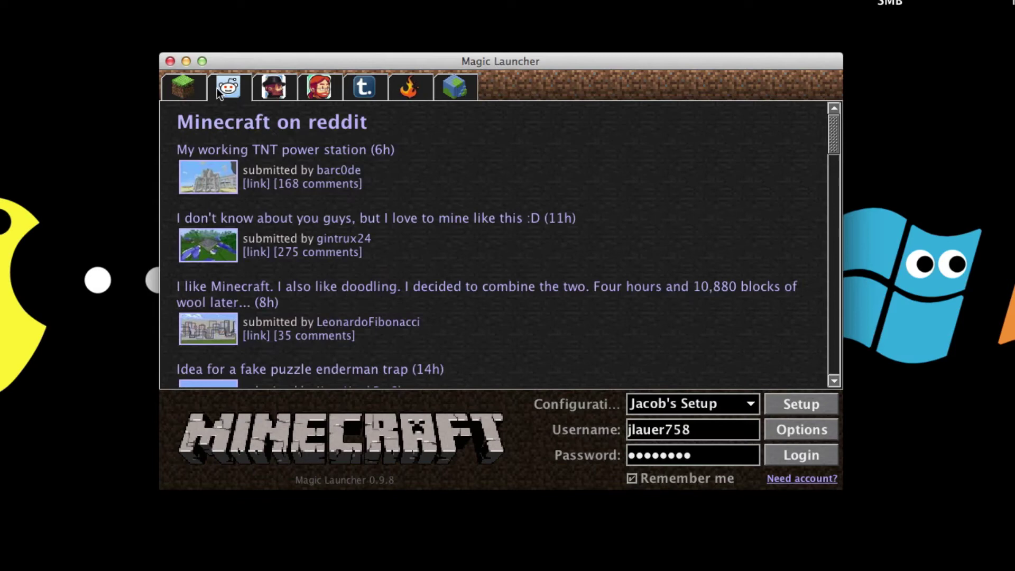
pyautogui.scroll(-5, 324, 288)
pyautogui.scroll(5, 326, 287)
# Browse the notch and jeb_ Twitter feeds, The Word of Notch, the Minecraft Forums news and the Minecraft Wiki, ending back on Minecraft News.
pyautogui.click(273, 89)
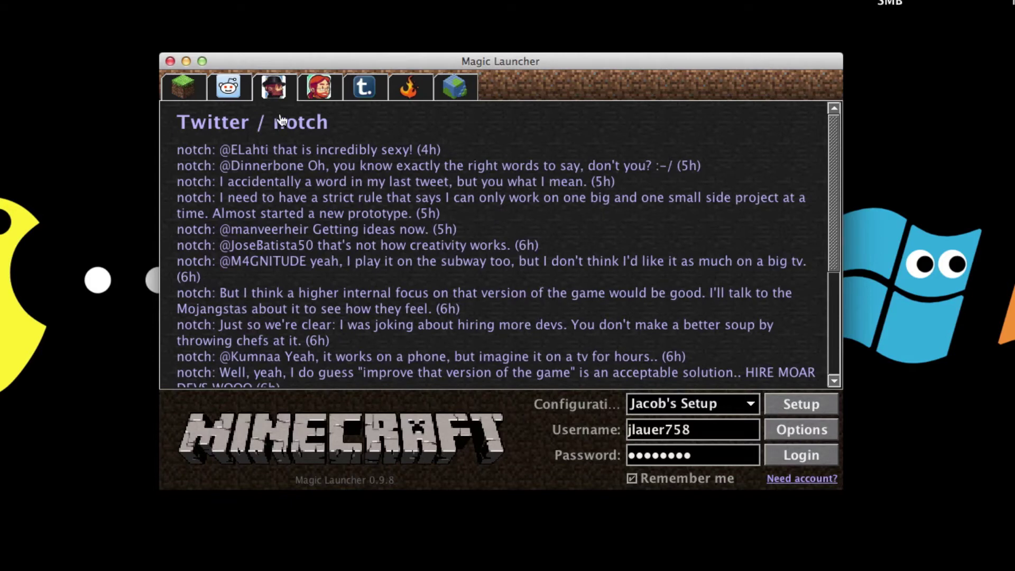
pyautogui.click(317, 87)
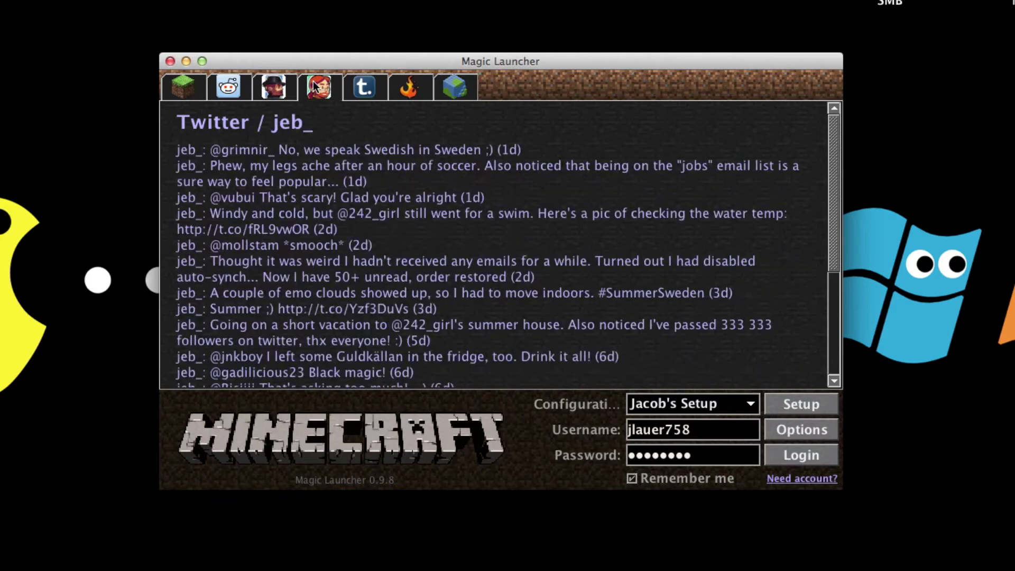
pyautogui.click(363, 89)
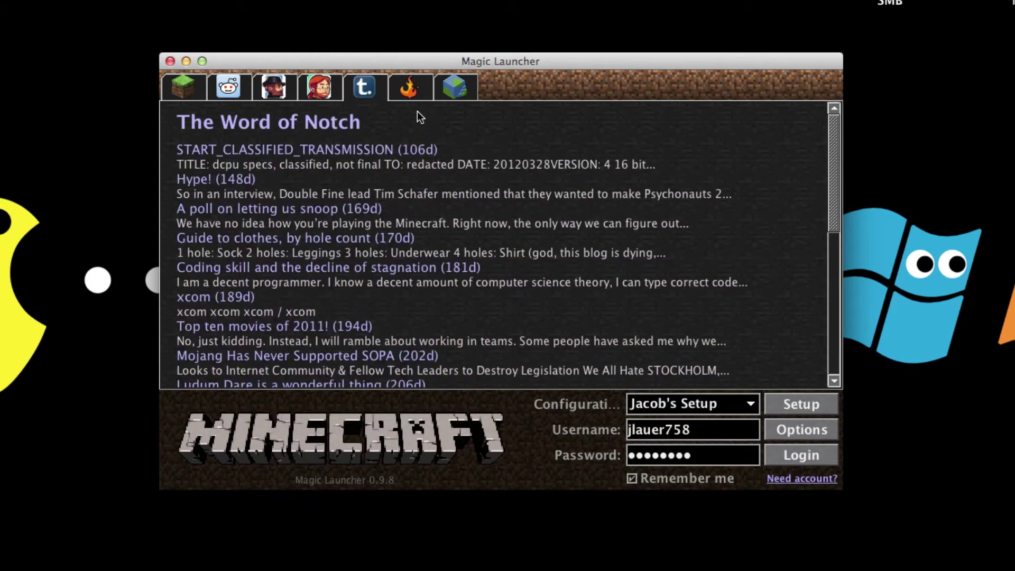
pyautogui.click(413, 88)
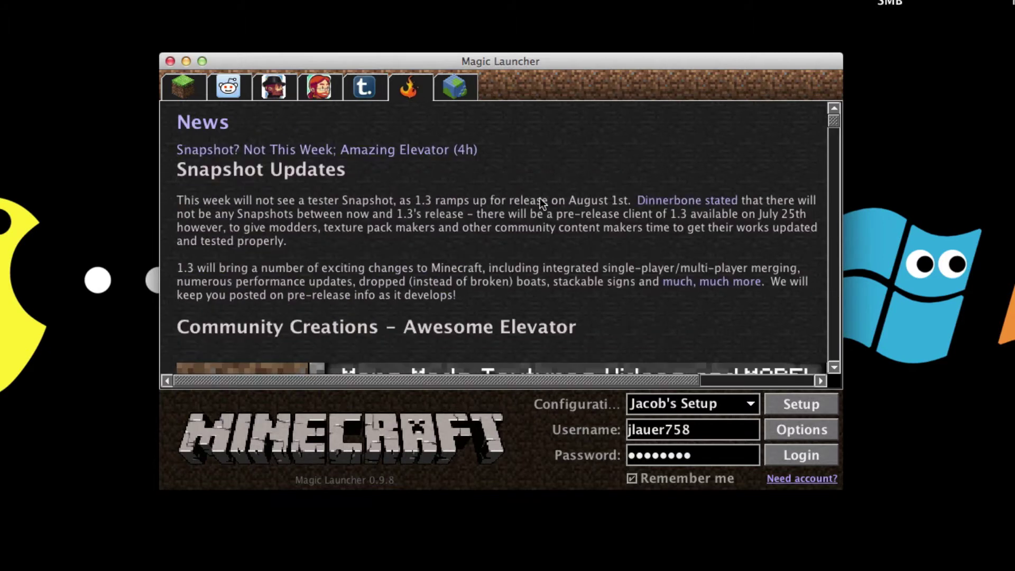
pyautogui.scroll(-10, 501, 231)
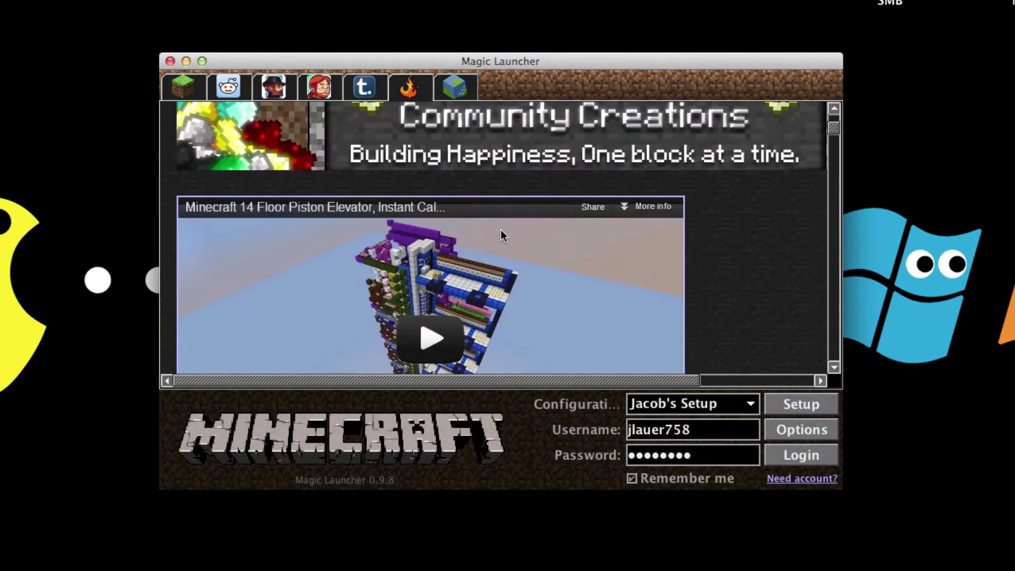
pyautogui.scroll(10, 500, 230)
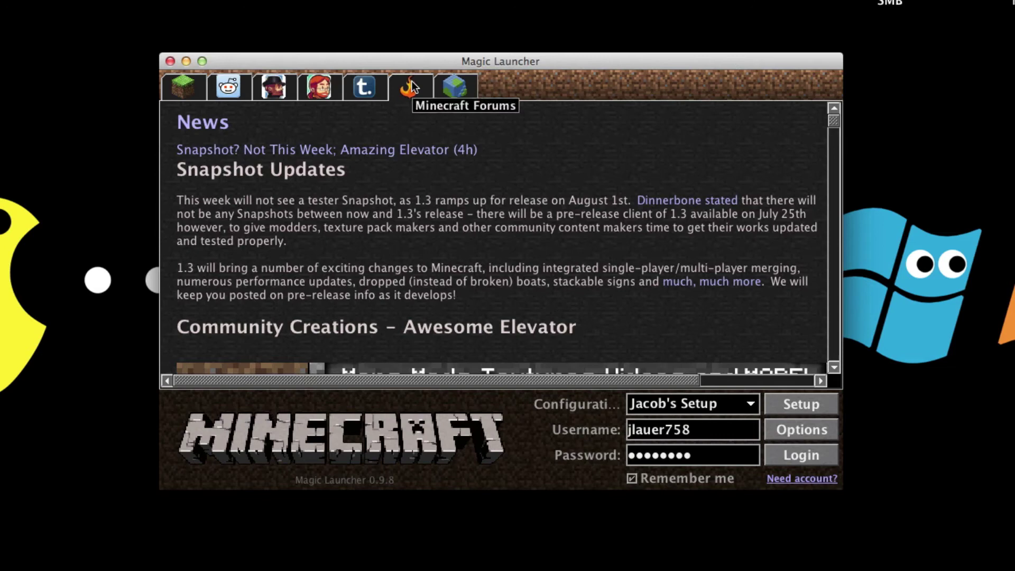
pyautogui.scroll(-5, 433, 243)
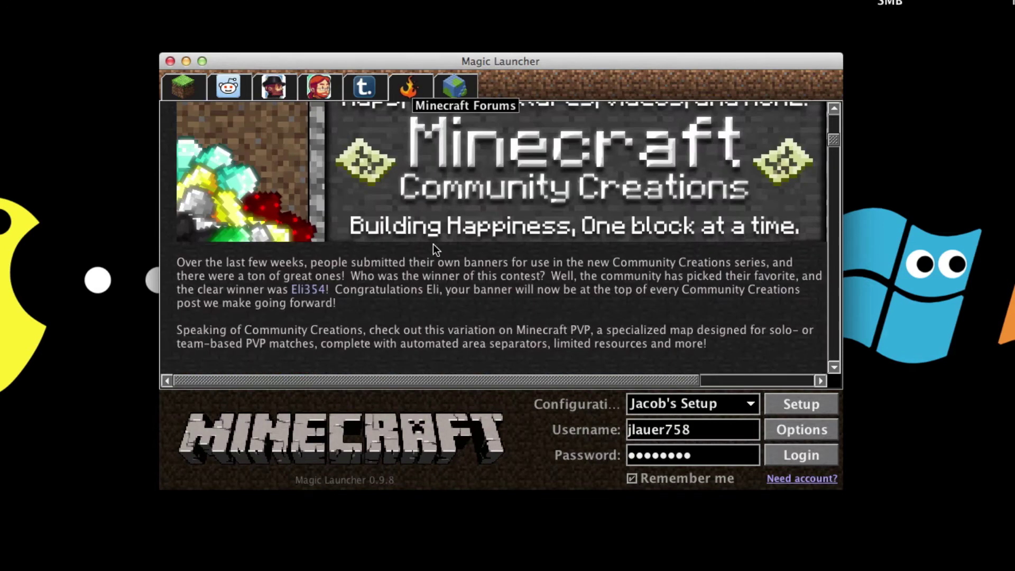
pyautogui.scroll(5, 438, 211)
pyautogui.click(459, 79)
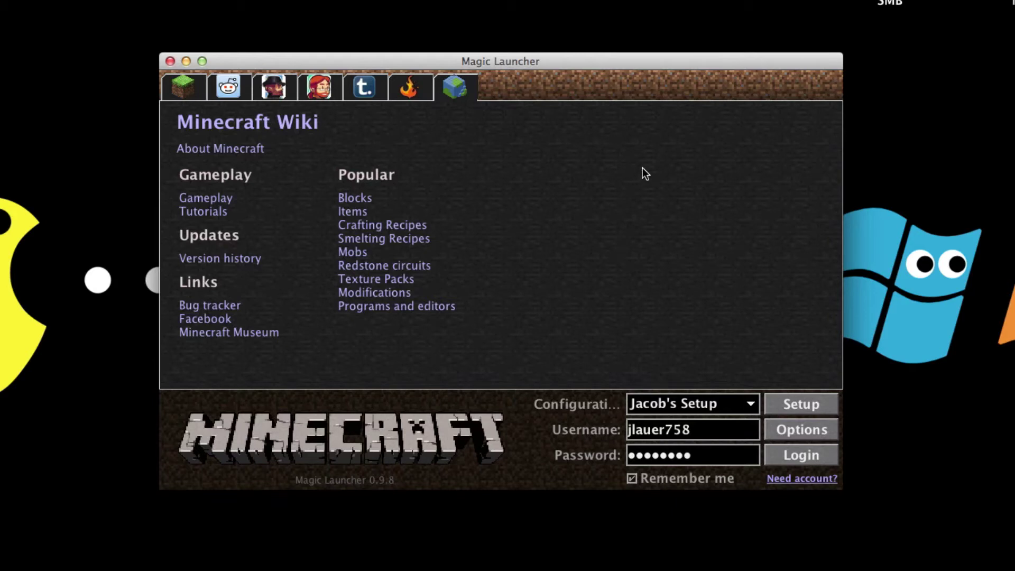
pyautogui.click(196, 82)
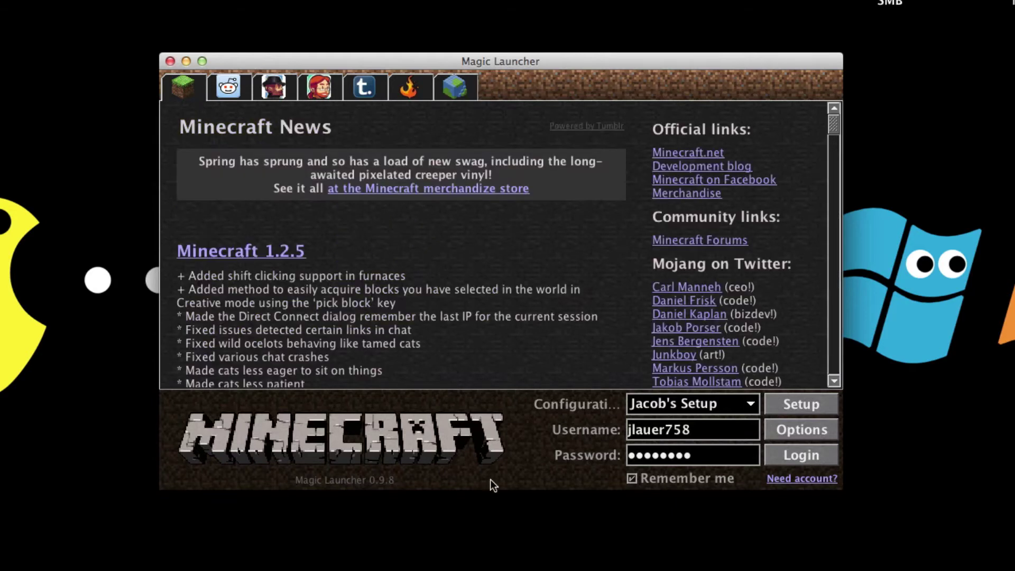
# Open the launcher options, review the available languages while keeping English, and close the options.
pyautogui.click(818, 424)
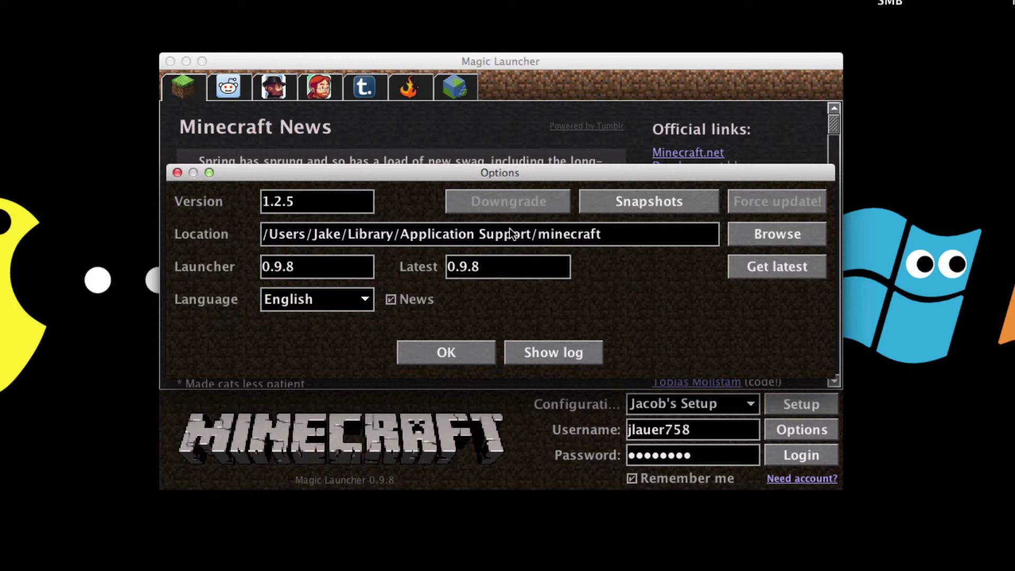
pyautogui.click(364, 302)
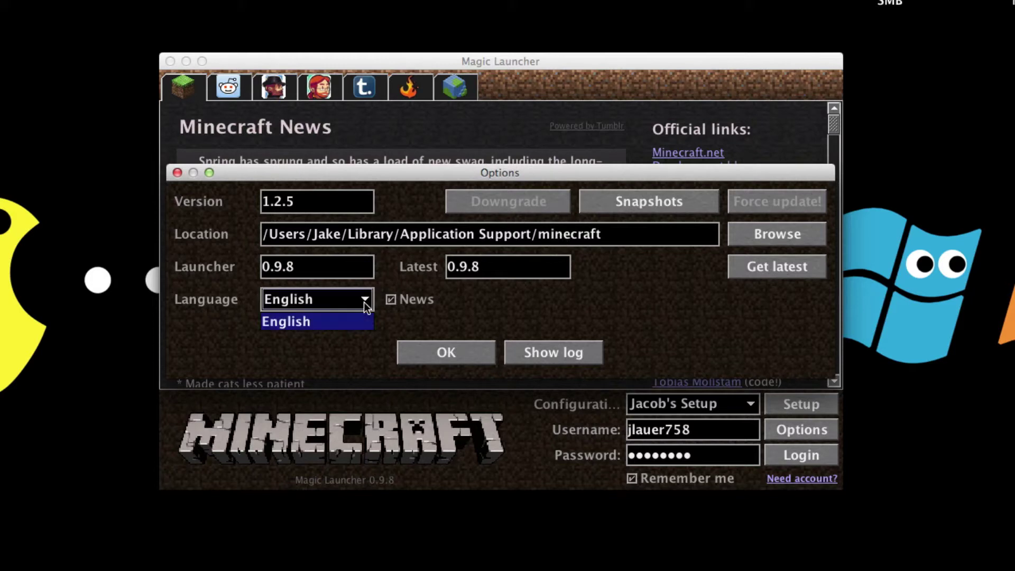
pyautogui.click(339, 318)
pyautogui.click(270, 294)
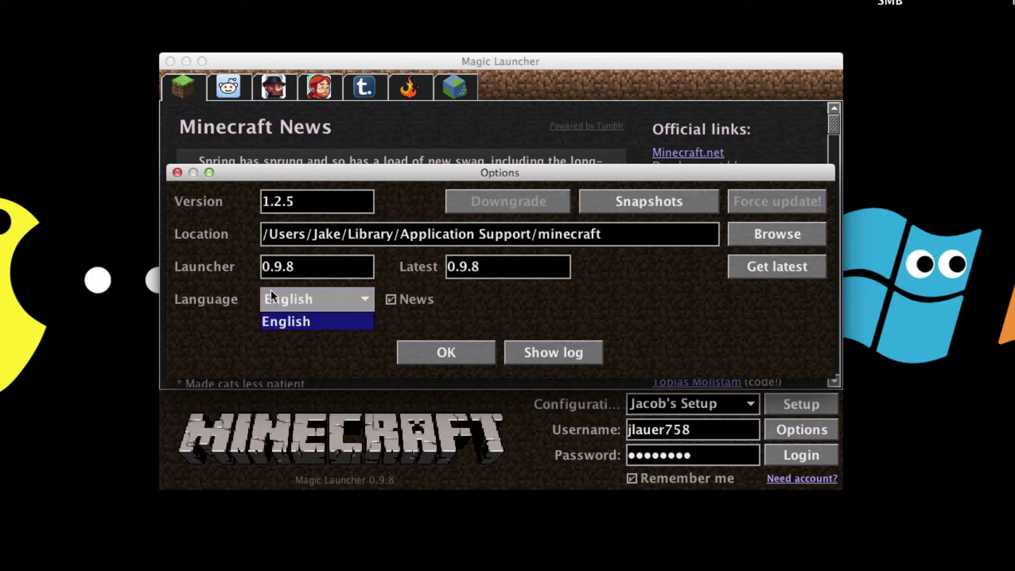
pyautogui.click(313, 322)
pyautogui.click(334, 299)
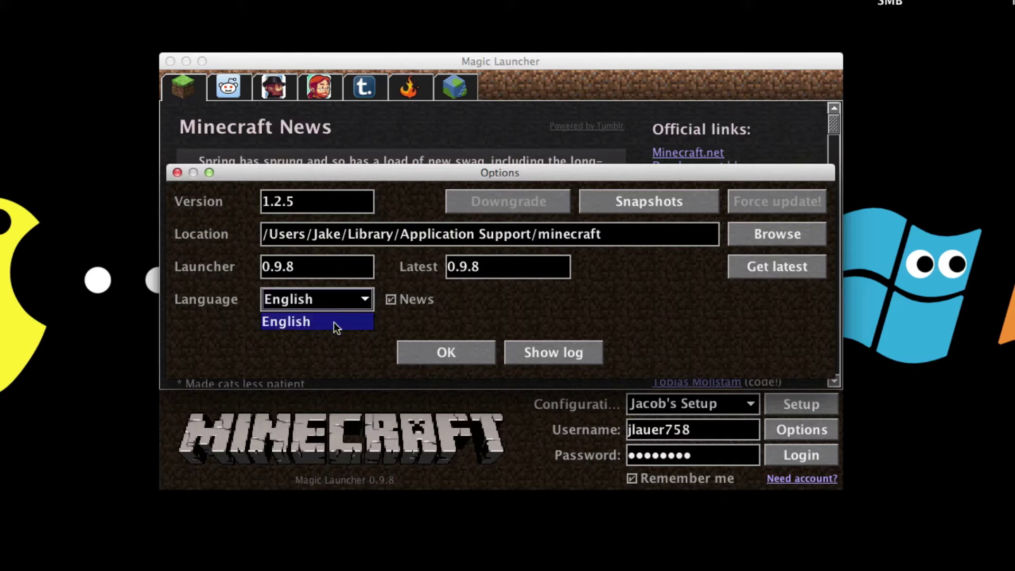
pyautogui.click(334, 319)
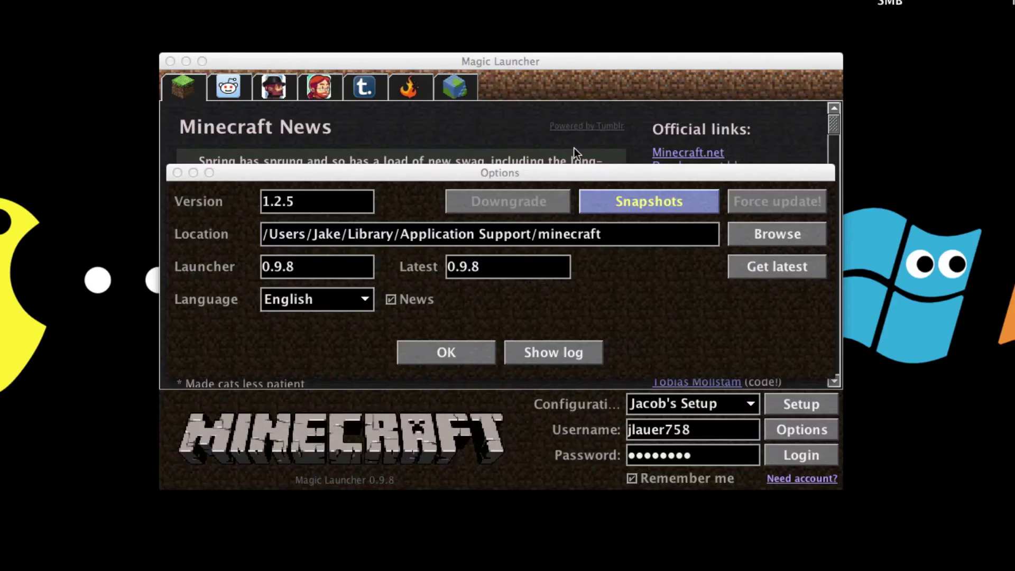
pyautogui.click(771, 208)
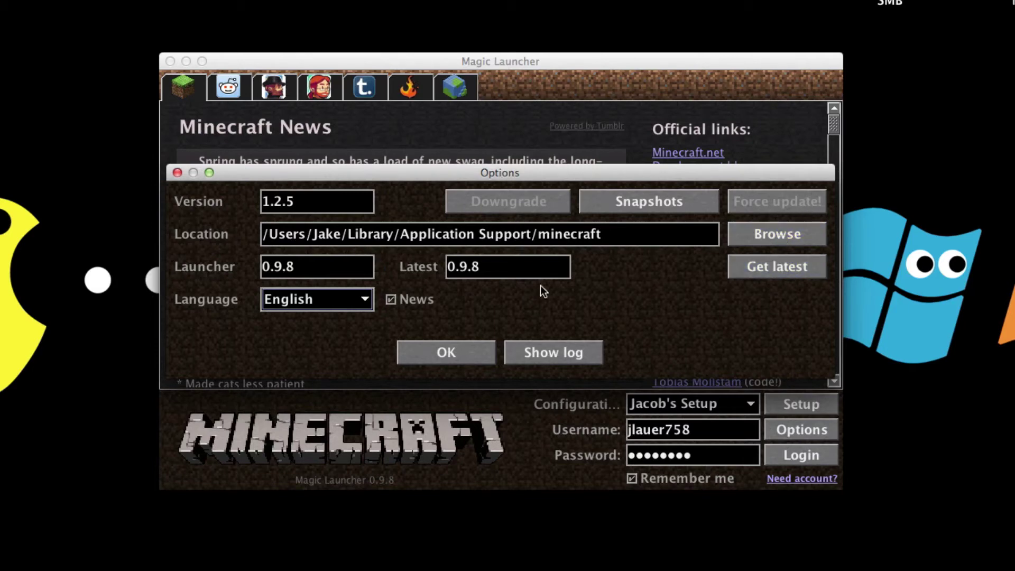
pyautogui.click(454, 349)
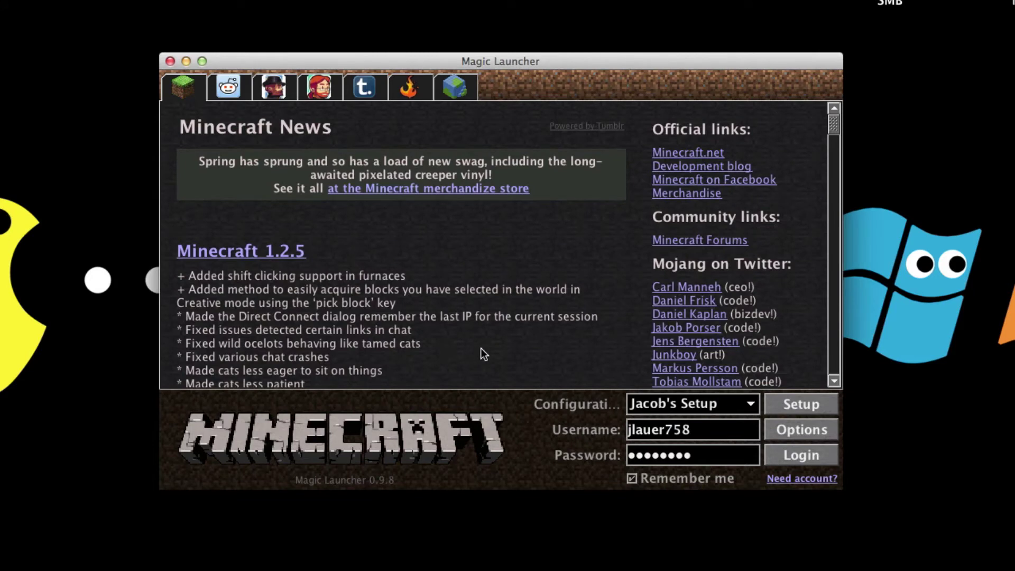
# Open the mod setup and switch the configuration to Default.
pyautogui.scroll(-2, 486, 358)
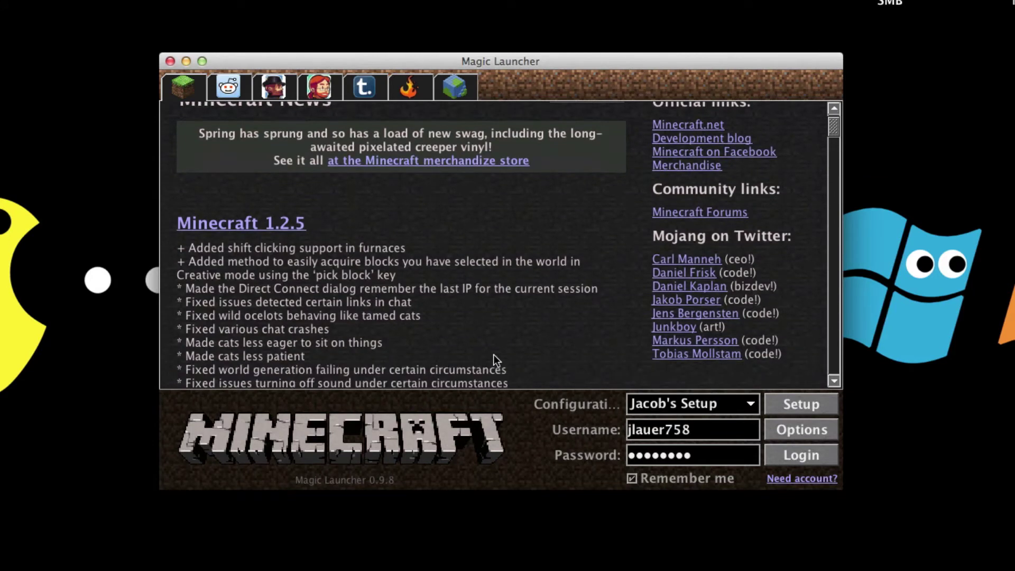
pyautogui.scroll(2, 494, 354)
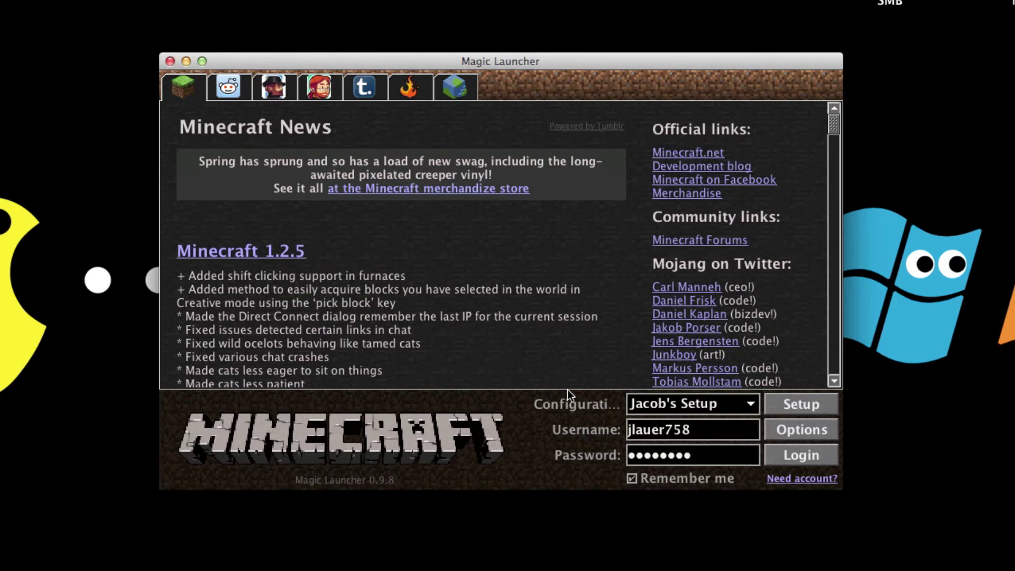
pyautogui.click(781, 397)
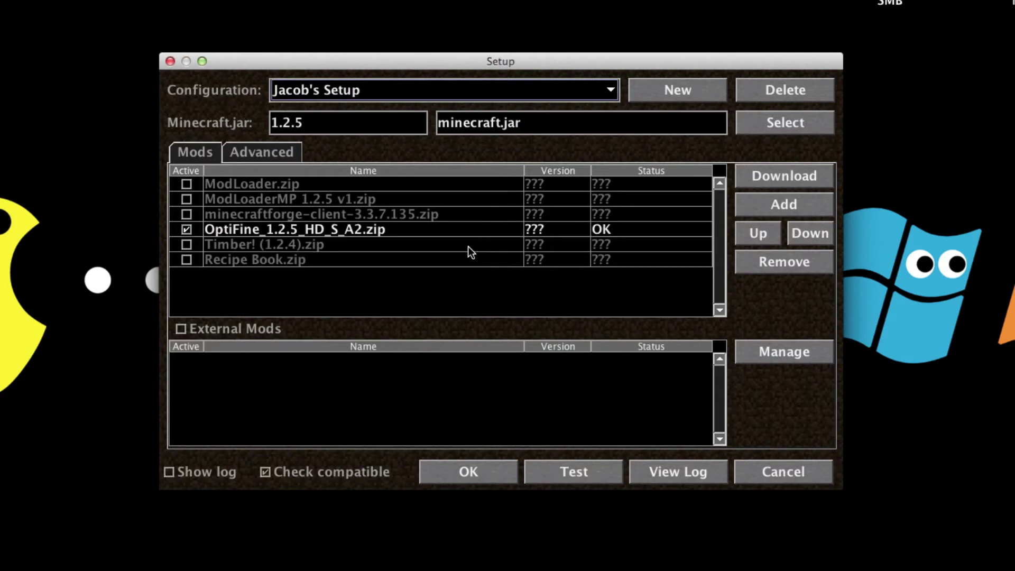
pyautogui.click(385, 91)
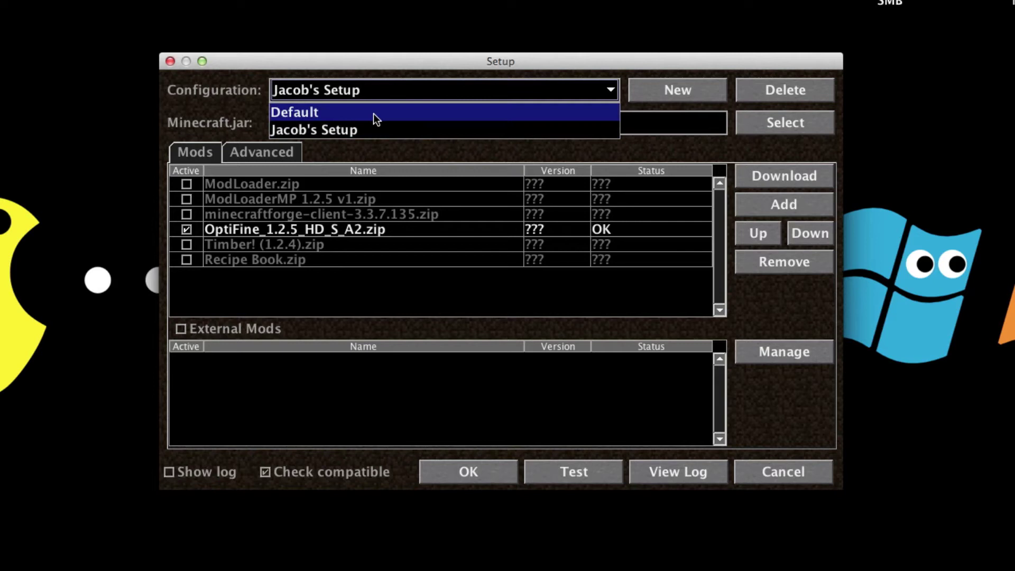
pyautogui.click(373, 113)
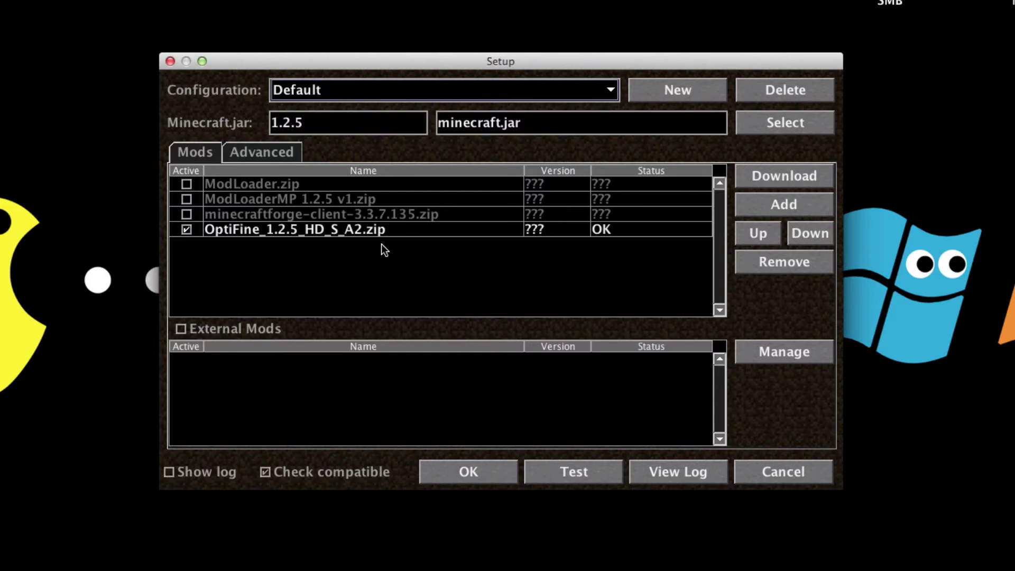
# Try toggling the OptiFine, minecraftforge-client and ModLoaderMP mods individually, returning each to its original active state.
pyautogui.click(188, 229)
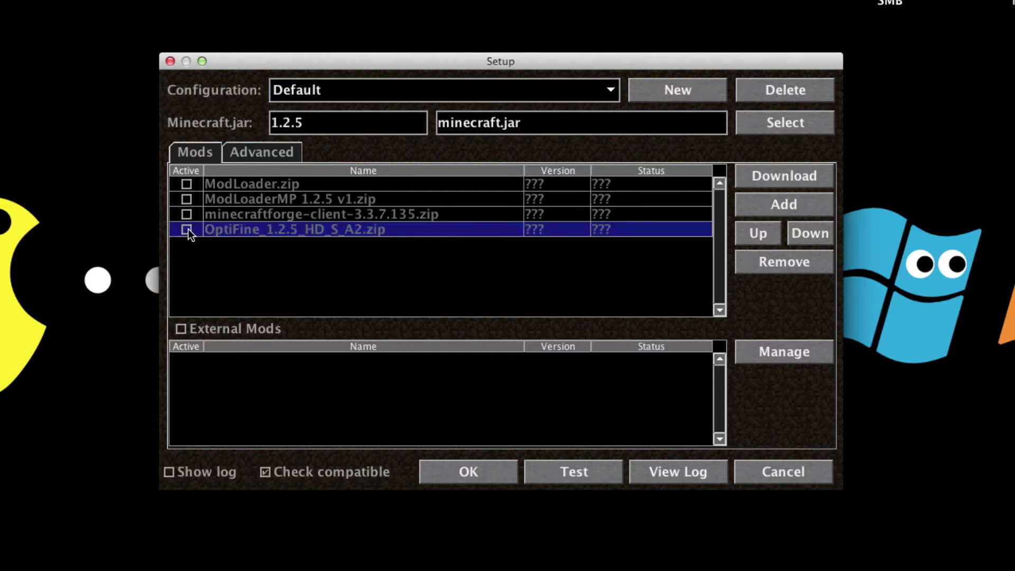
pyautogui.click(187, 230)
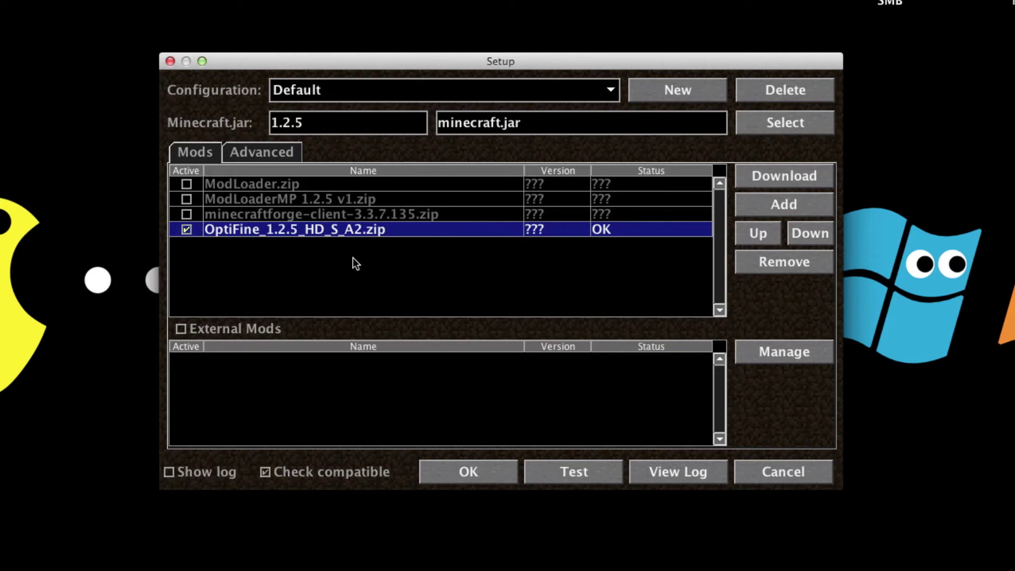
pyautogui.click(187, 216)
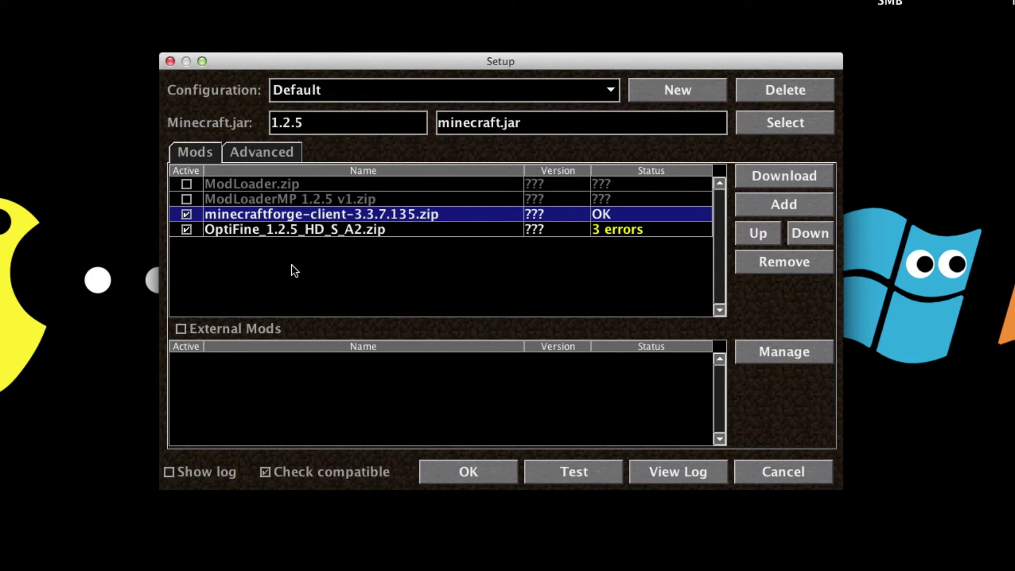
pyautogui.click(186, 215)
pyautogui.click(187, 199)
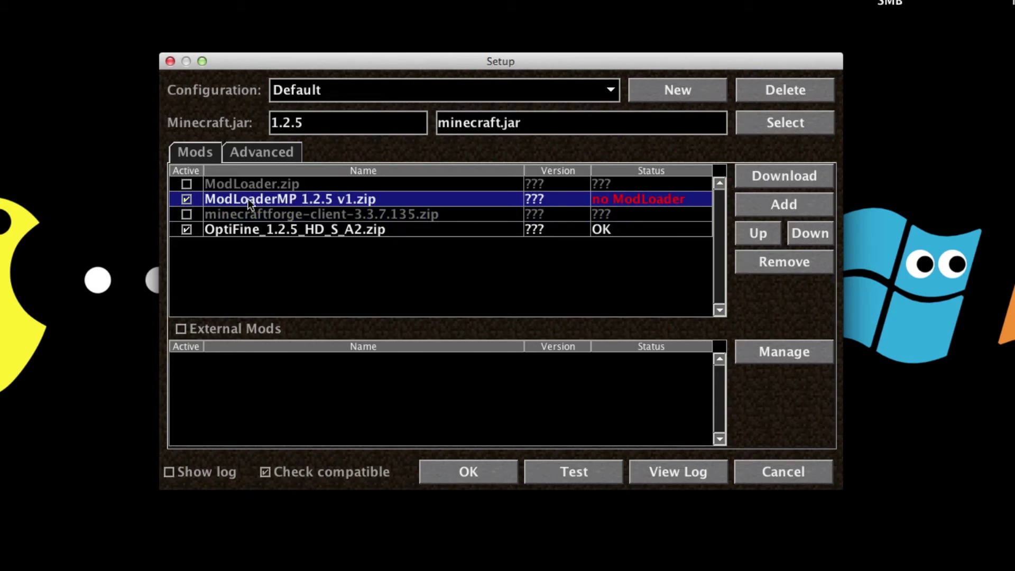
pyautogui.click(188, 202)
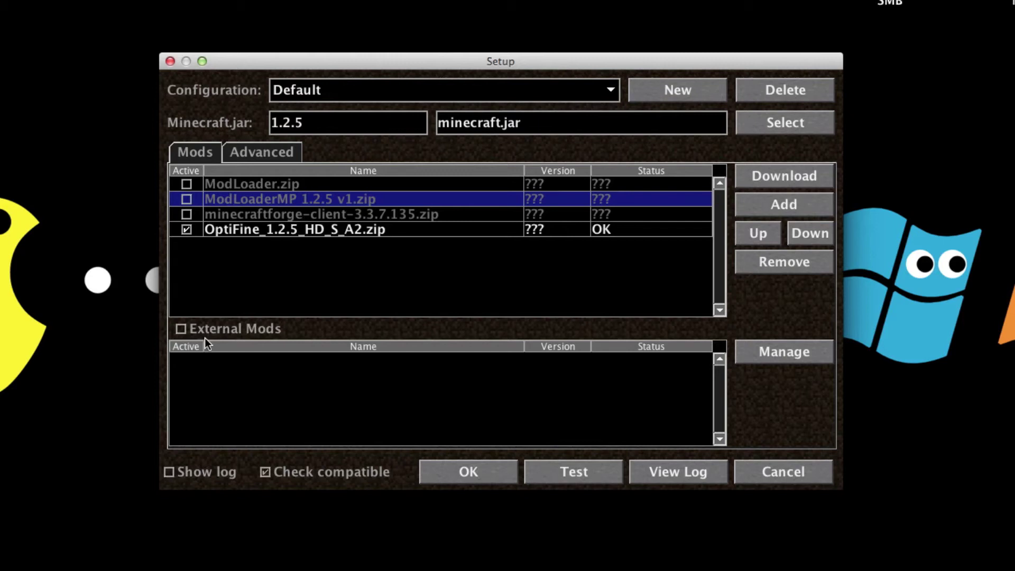
# View the external mods folder and close its window.
pyautogui.click(793, 363)
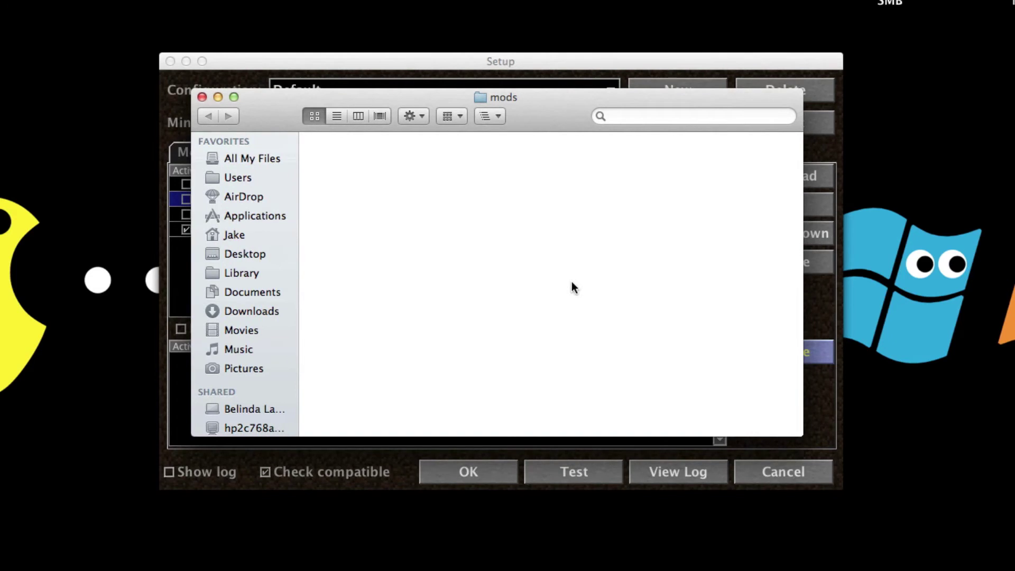
pyautogui.click(203, 96)
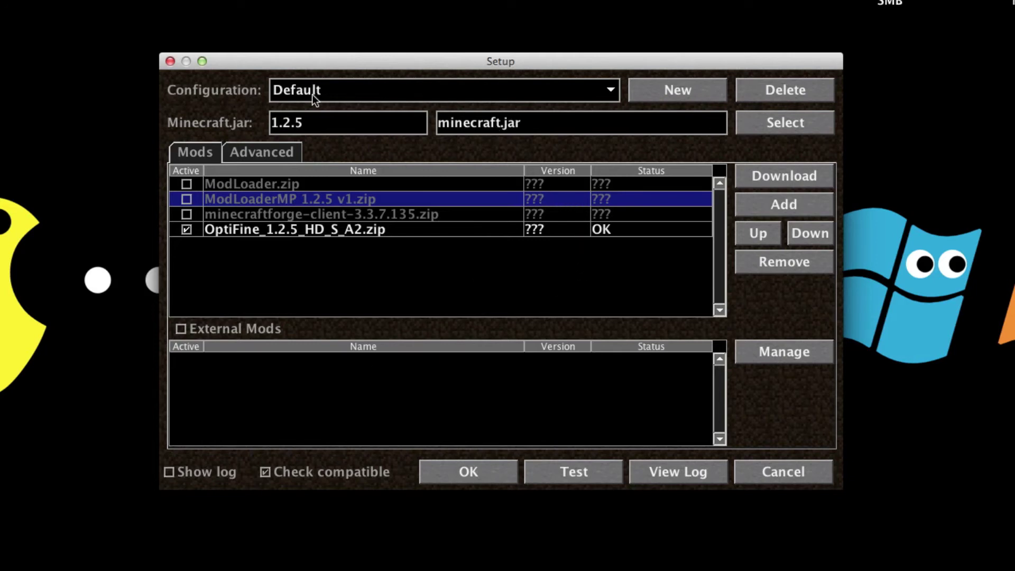
# Try out a new configuration named dgjchg with different copy-from sources, ending with the existing custom setup, and discard it.
pyautogui.click(641, 92)
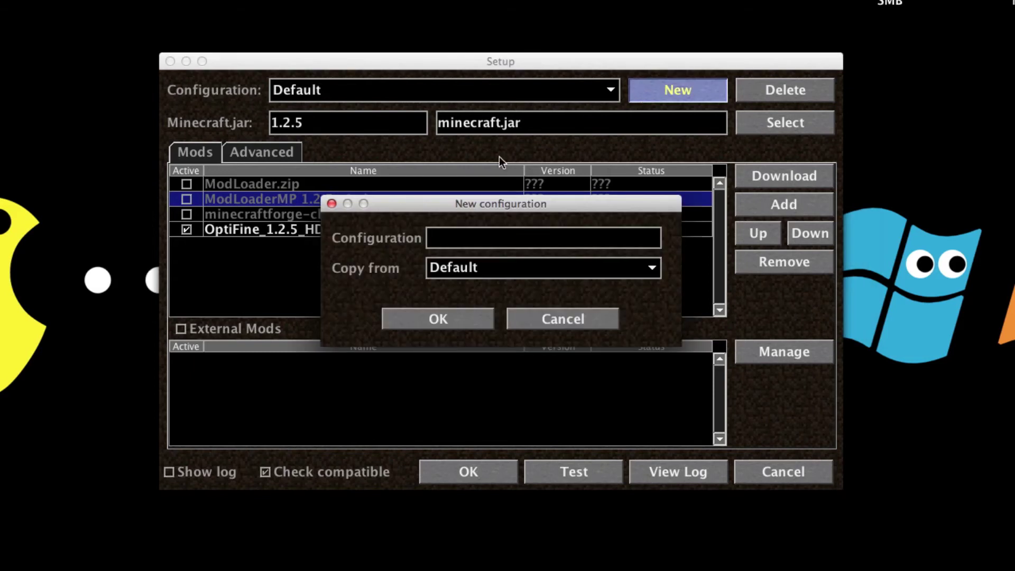
pyautogui.write('dgjchg')
pyautogui.click(490, 272)
pyautogui.click(492, 292)
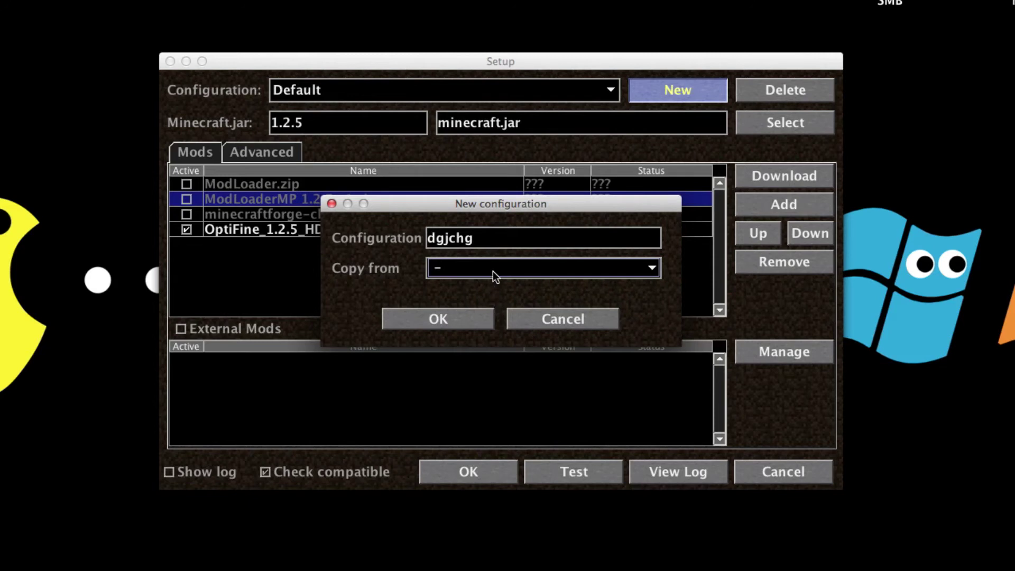
pyautogui.click(493, 270)
pyautogui.click(494, 308)
pyautogui.click(493, 269)
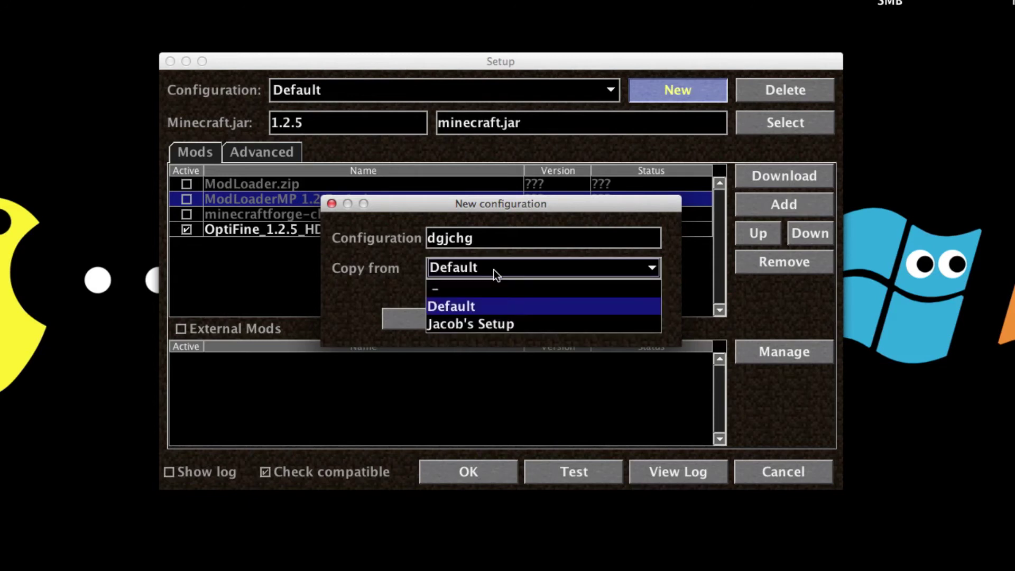
pyautogui.click(487, 320)
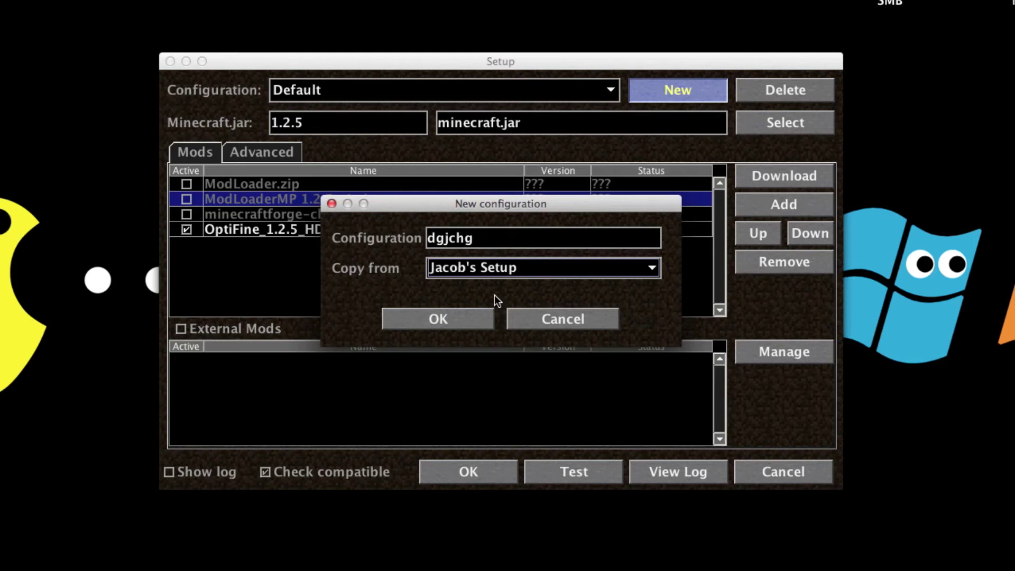
pyautogui.click(560, 318)
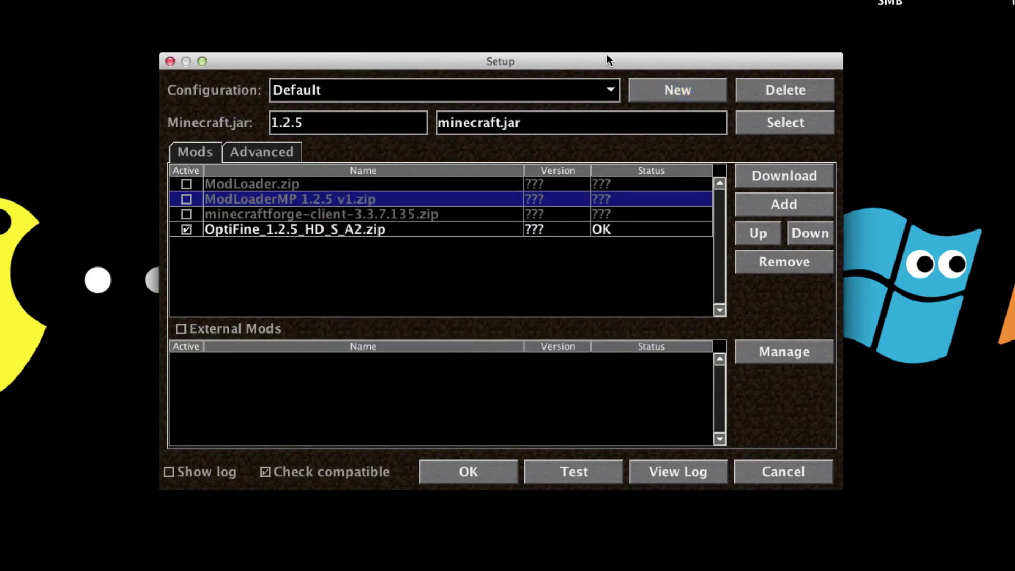
# Try to delete the Default configuration and dismiss the message.
pyautogui.click(419, 94)
pyautogui.click(420, 95)
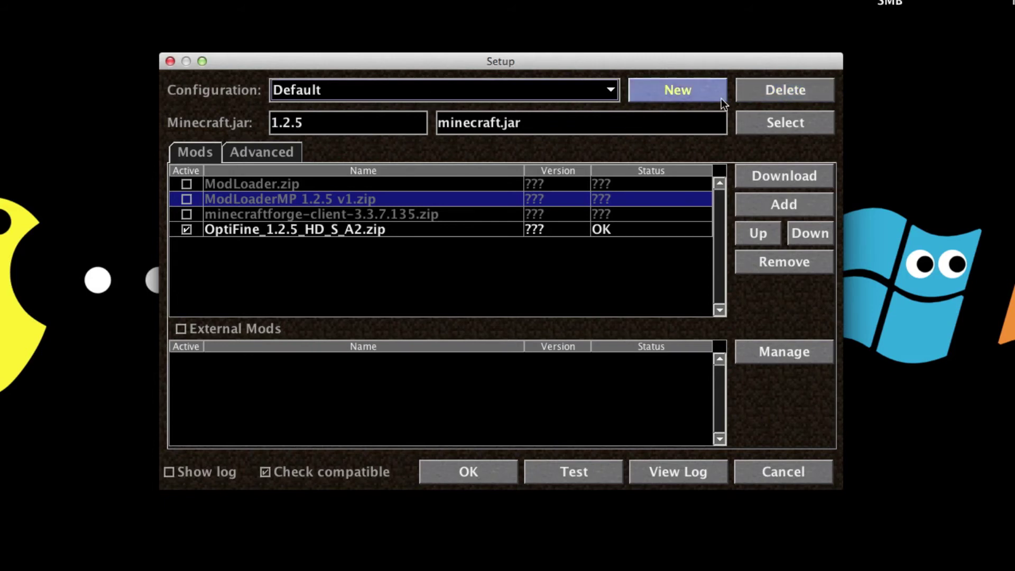
pyautogui.click(809, 89)
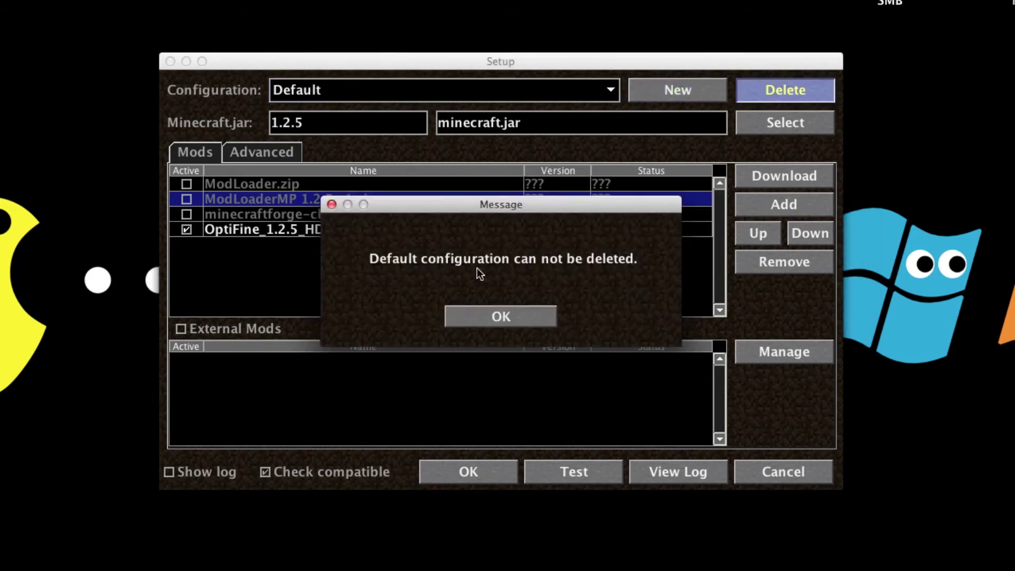
pyautogui.click(511, 321)
# Switch to the existing custom configuration and request its deletion, declining the confirmation.
pyautogui.click(454, 93)
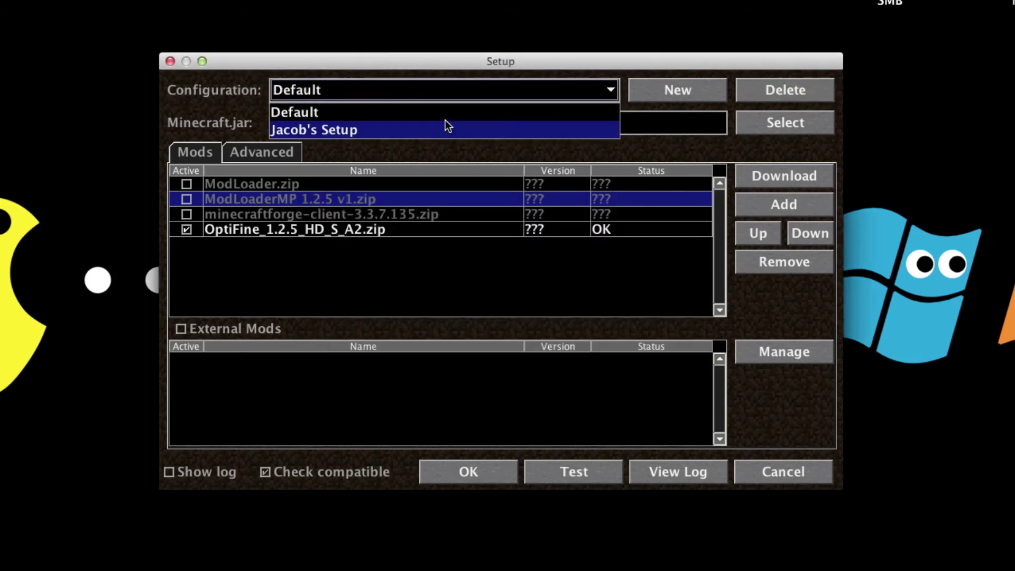
pyautogui.click(445, 128)
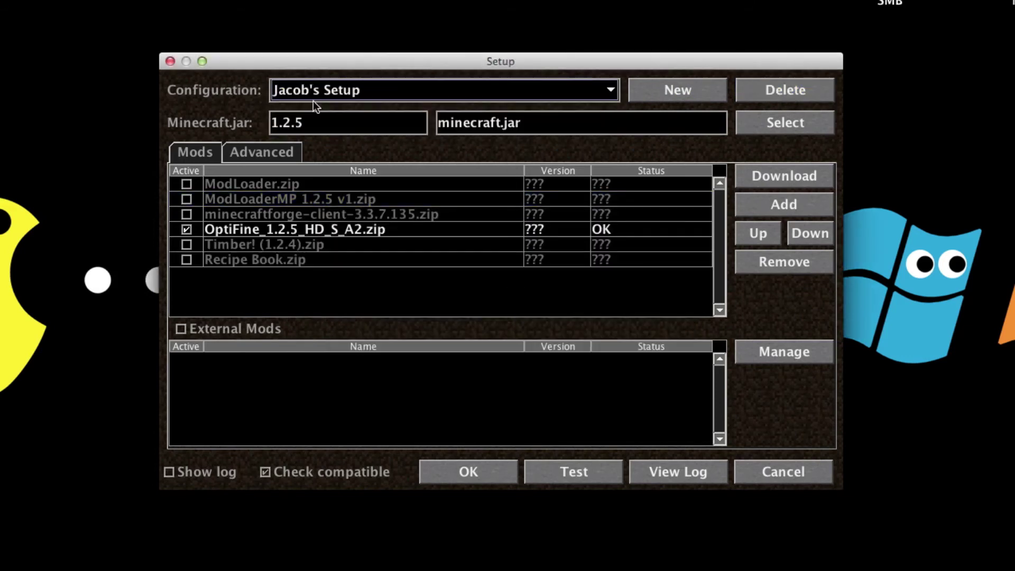
pyautogui.click(803, 91)
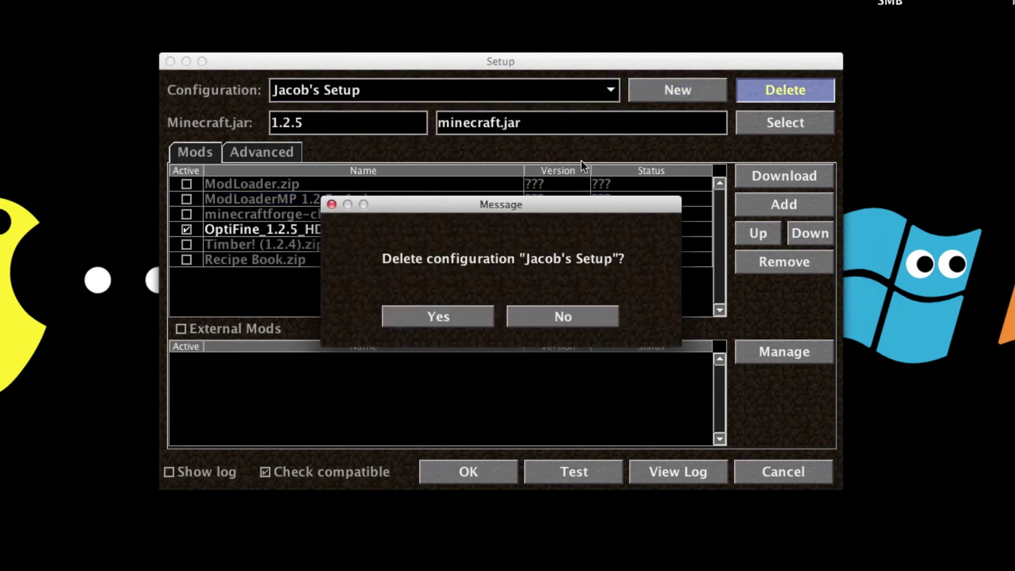
pyautogui.click(553, 319)
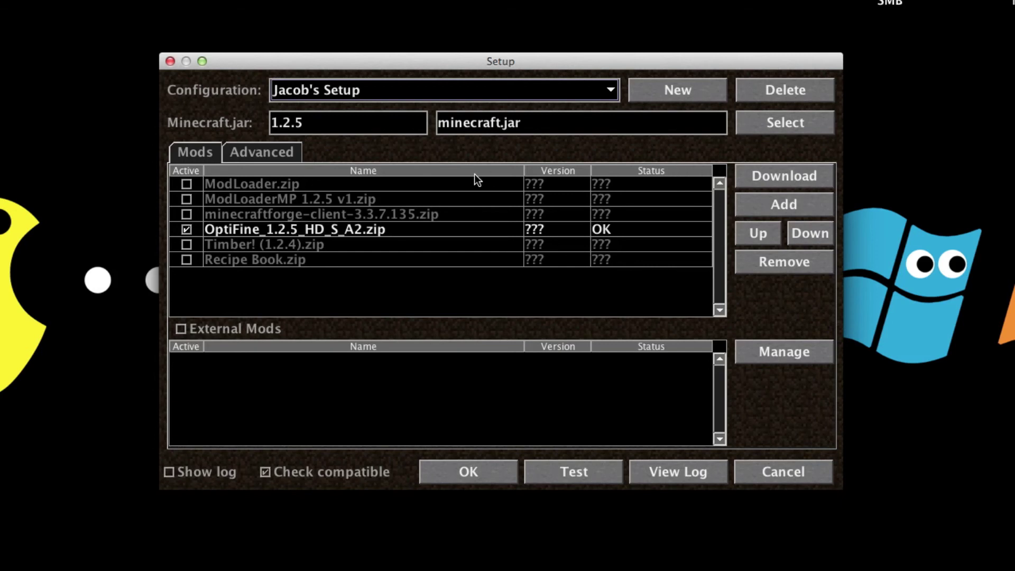
# Try the mod download option and return to the Setup window.
pyautogui.click(758, 175)
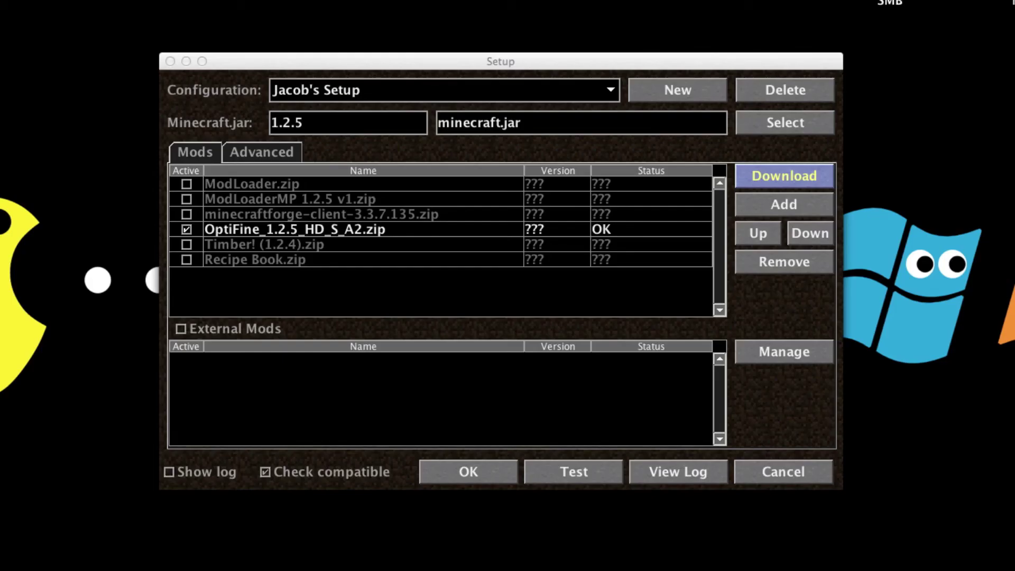
pyautogui.click(675, 55)
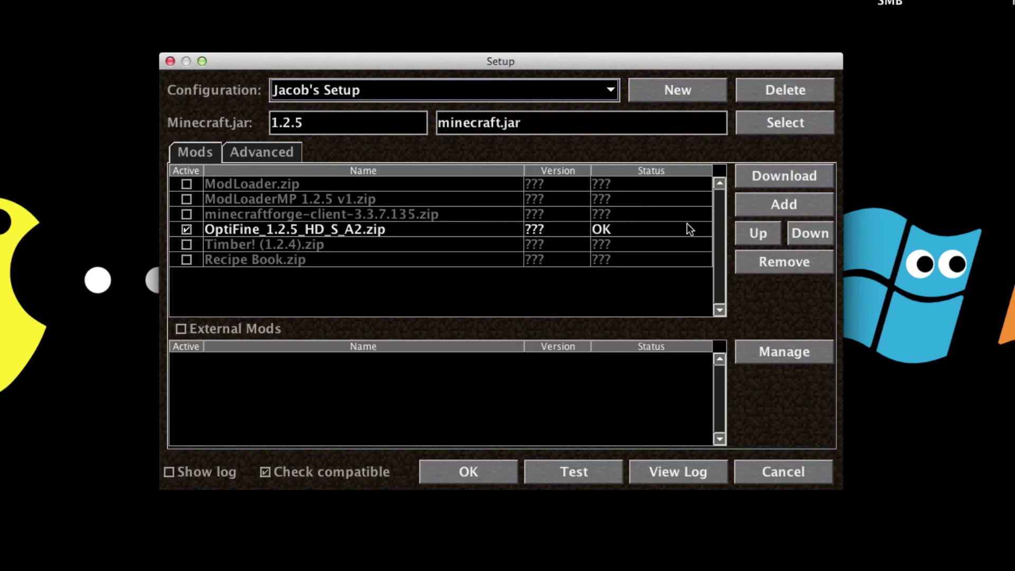
# Start adding a mod and browse from the home folder through Desktop and Minecraft to the MC Stuff folder.
pyautogui.click(784, 204)
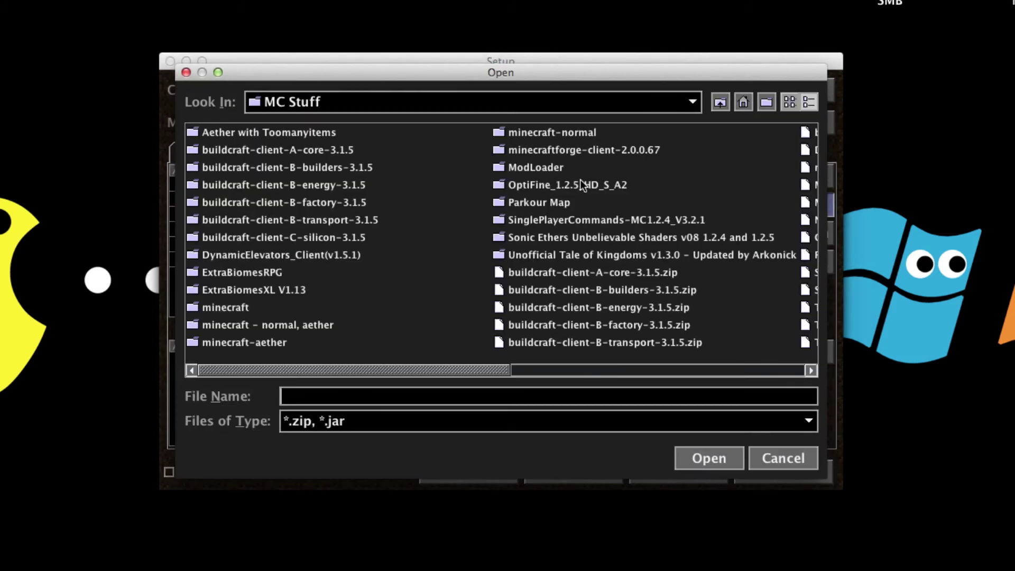
pyautogui.click(743, 103)
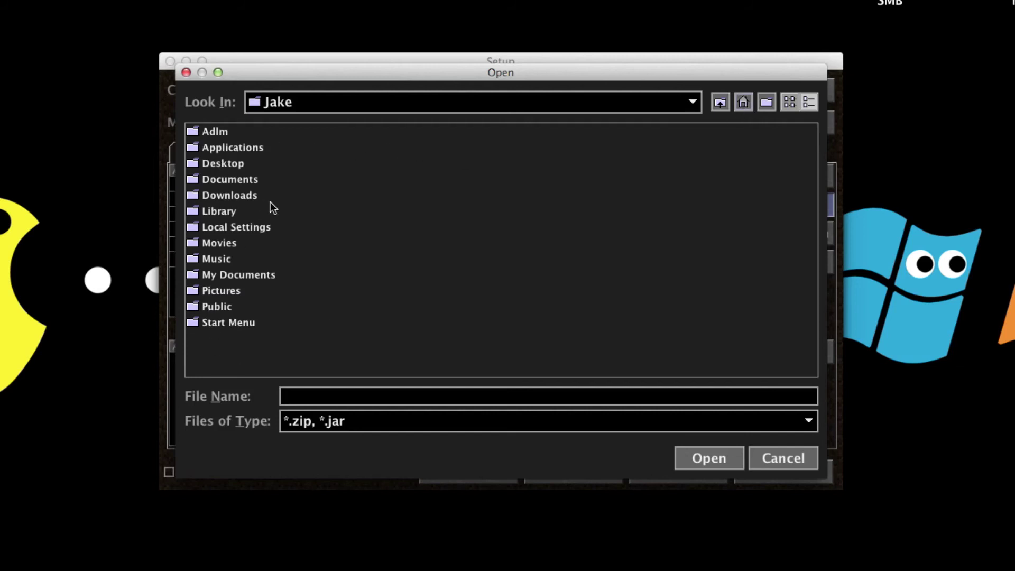
pyautogui.click(225, 164)
pyautogui.click(227, 165)
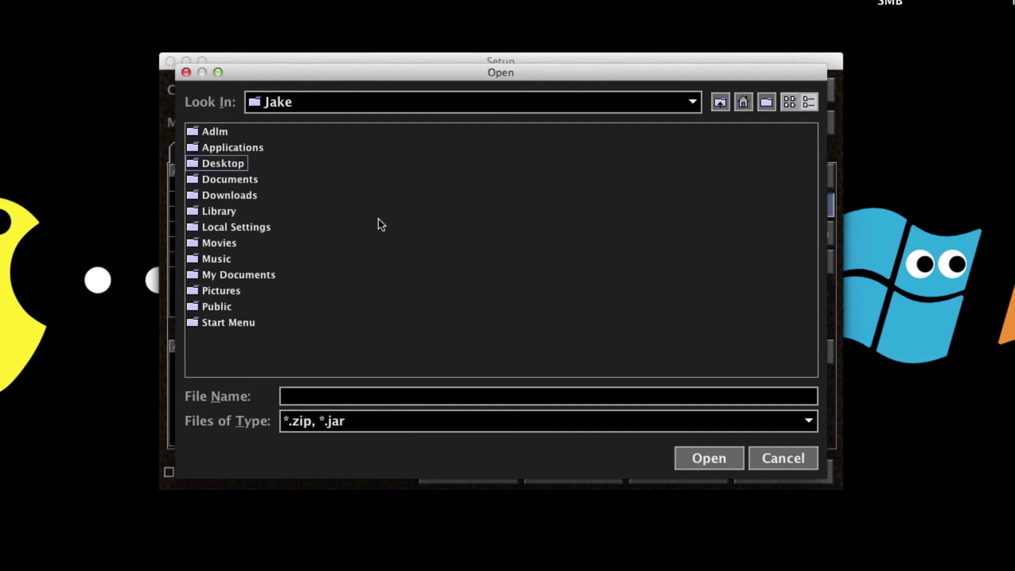
pyautogui.doubleClick(197, 166)
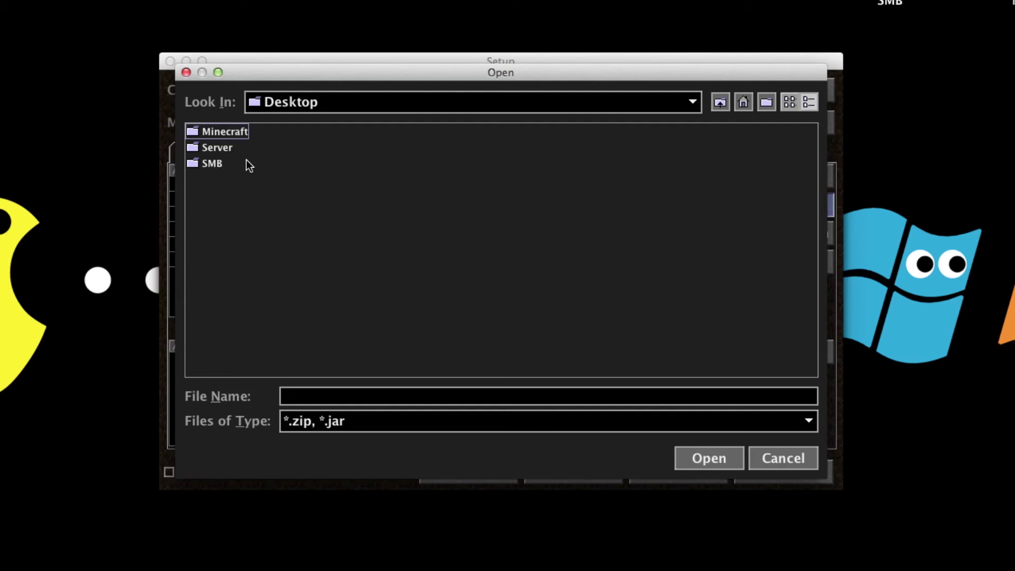
pyautogui.doubleClick(191, 134)
pyautogui.doubleClick(192, 137)
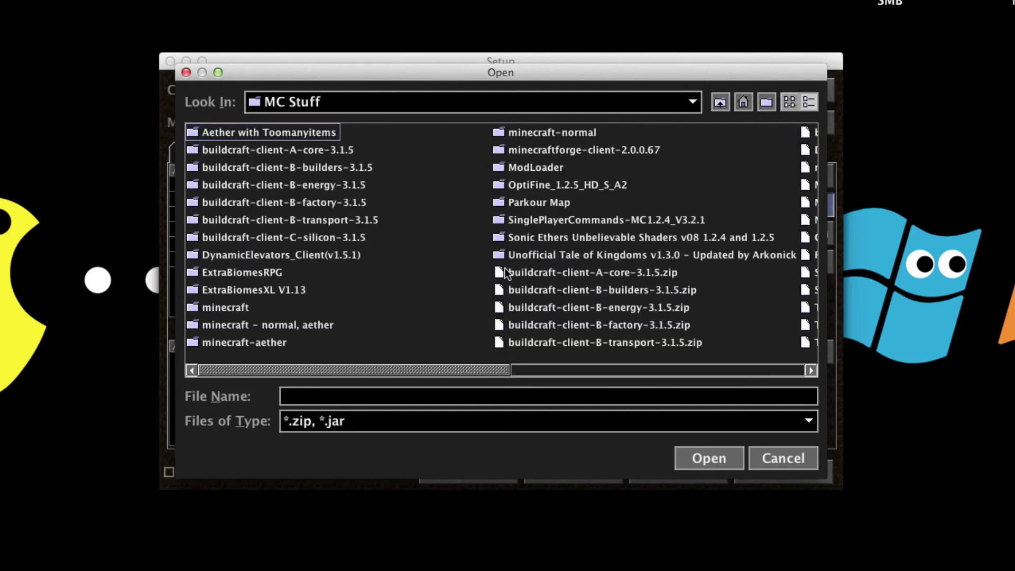
# Look through the MC Stuff files and add Recipe Book.zip to the mod list.
pyautogui.hscroll(10, 504, 268)
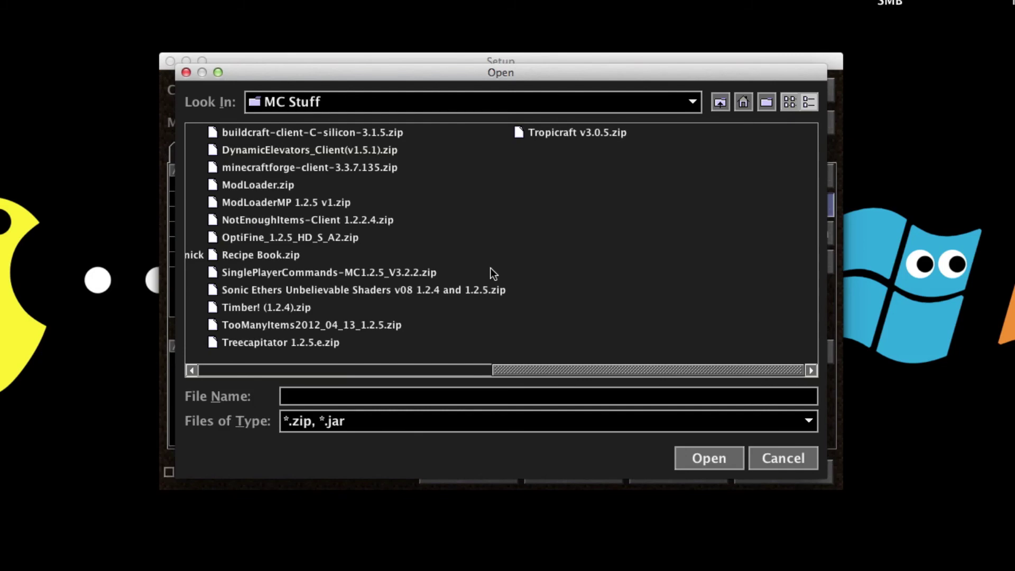
pyautogui.hscroll(-10, 539, 206)
pyautogui.hscroll(10, 496, 215)
pyautogui.hscroll(-10, 495, 214)
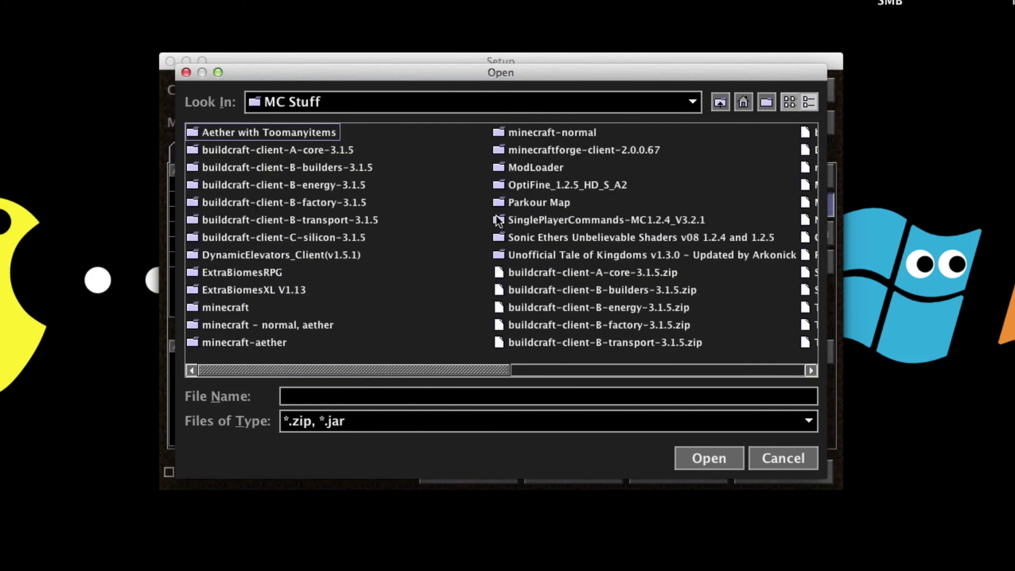
pyautogui.hscroll(10, 495, 215)
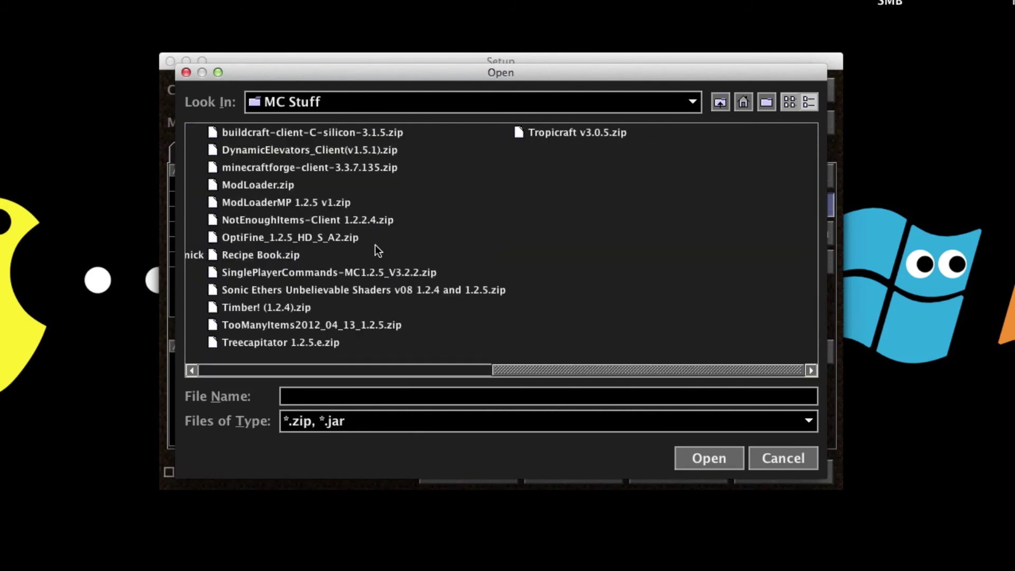
pyautogui.doubleClick(277, 251)
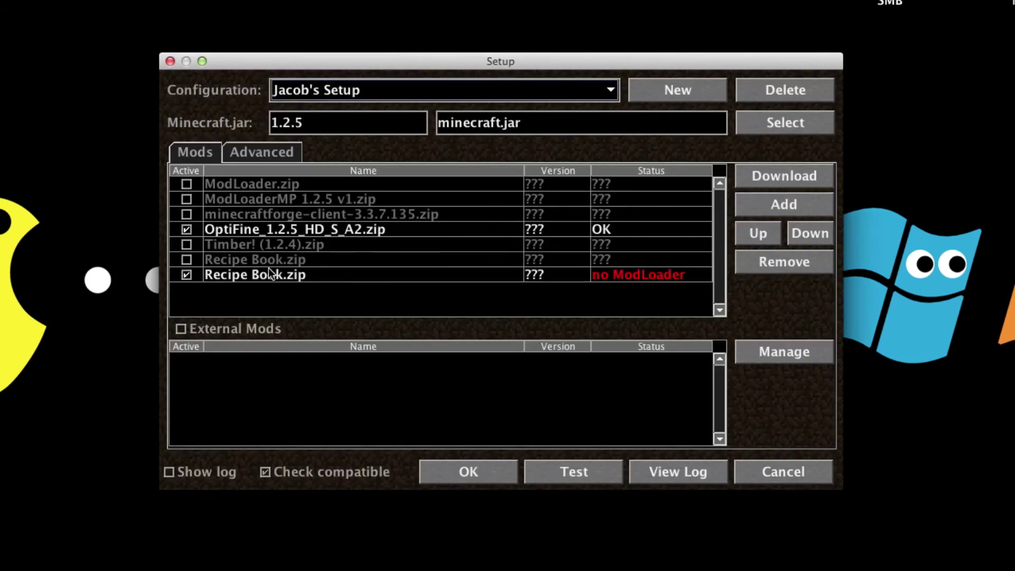
# Activate the original Recipe Book.zip and ModLoader.zip, and remove the duplicate Recipe Book.zip entry.
pyautogui.click(191, 256)
pyautogui.click(187, 183)
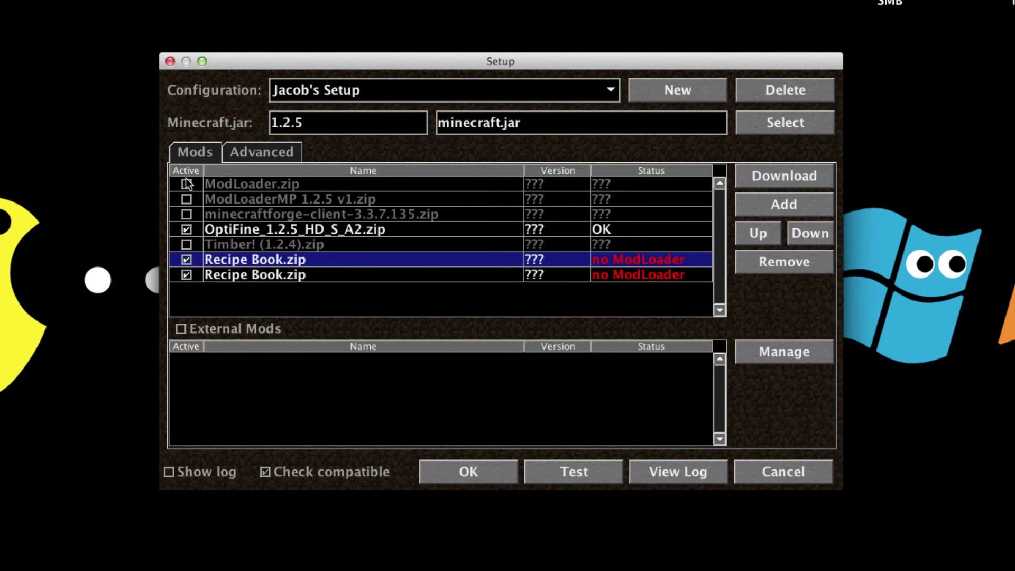
pyautogui.click(606, 277)
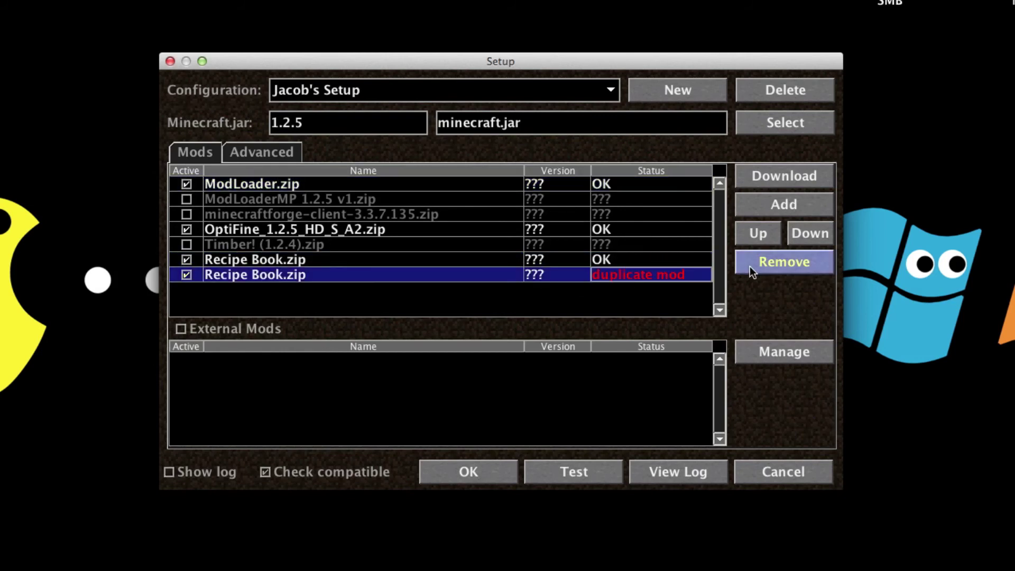
pyautogui.click(751, 263)
# Deactivate ModLoader.zip and Recipe Book.zip, and try moving Recipe Book.zip up and back down the mod list.
pyautogui.click(188, 184)
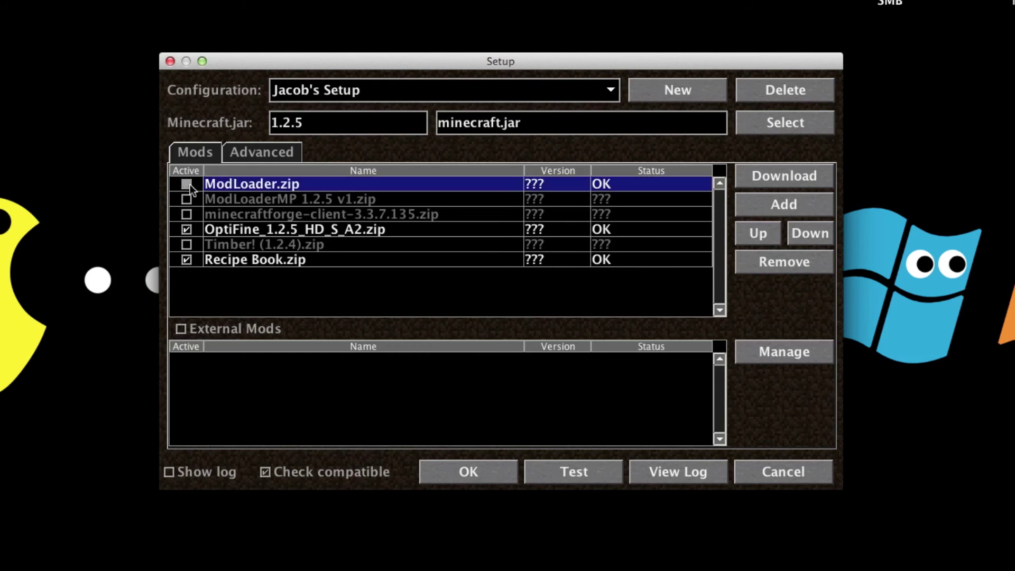
pyautogui.click(188, 258)
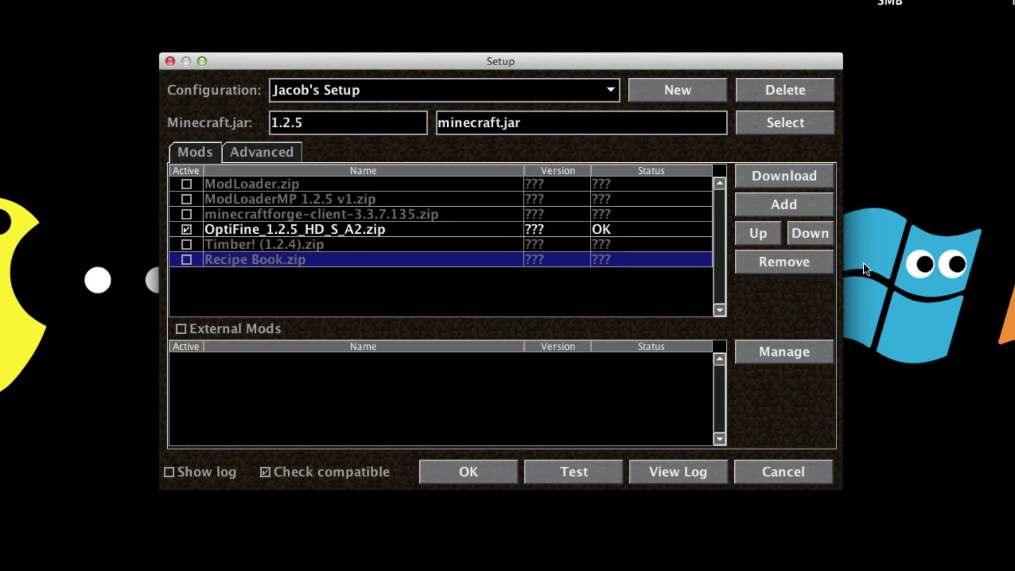
pyautogui.click(759, 237)
pyautogui.click(811, 233)
# Examine the configuration's advanced settings, highlighting the allocated memory value.
pyautogui.click(278, 155)
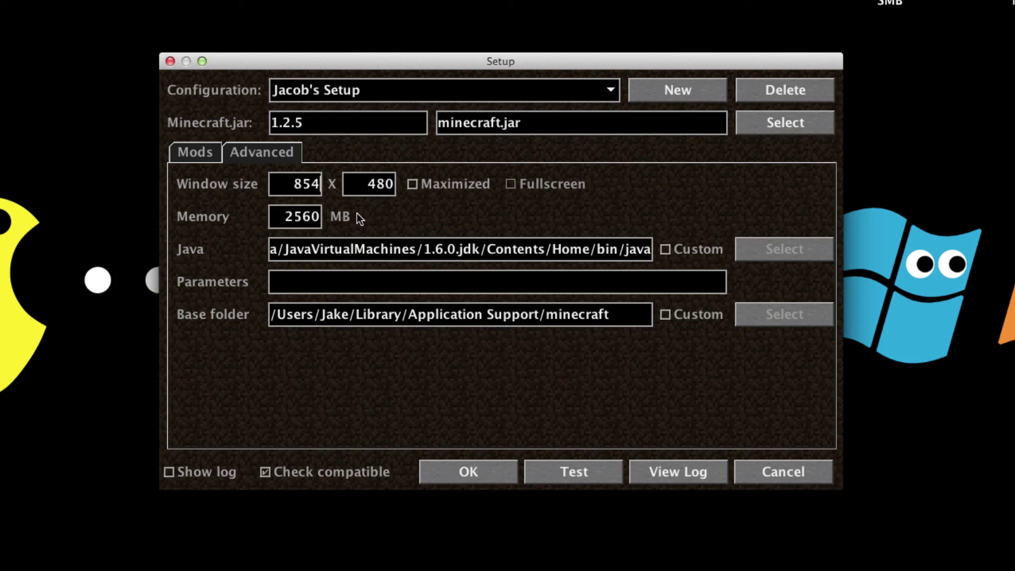
pyautogui.moveTo(288, 217); pyautogui.dragTo(366, 215)
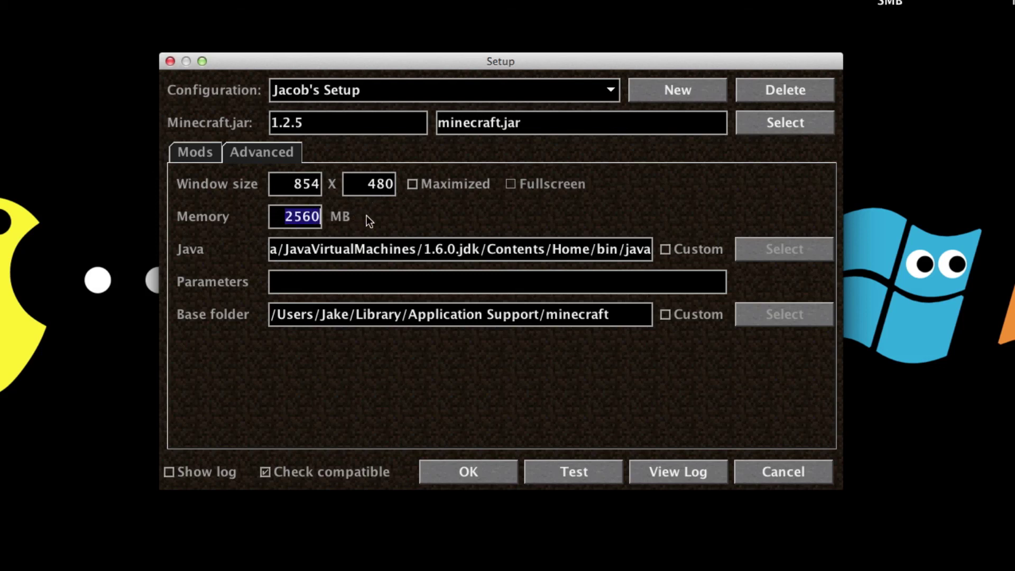
pyautogui.click(321, 218)
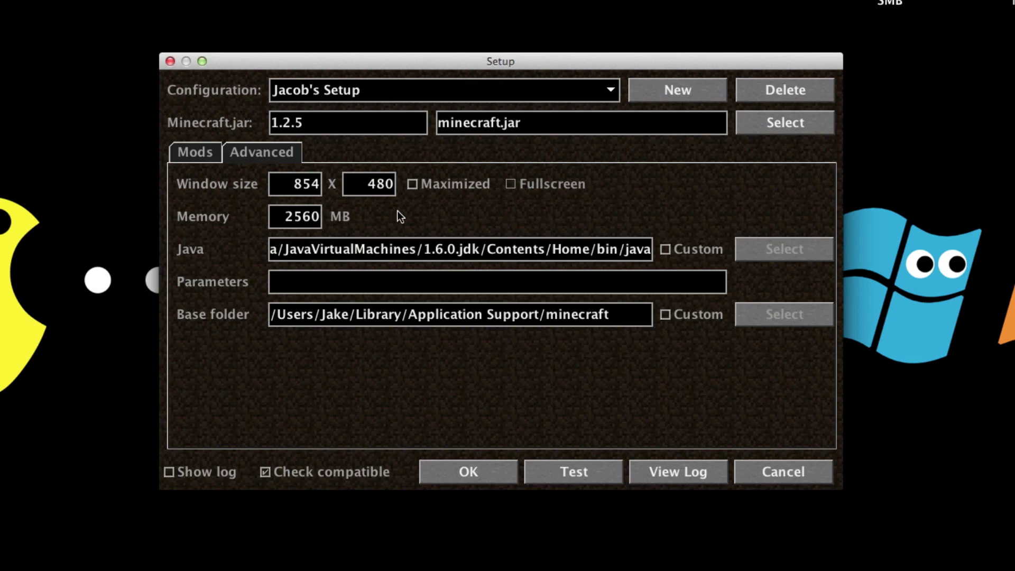
pyautogui.moveTo(286, 222); pyautogui.dragTo(313, 217)
pyautogui.press('Left')
# Return to the mod list and accept the setup.
pyautogui.click(198, 154)
pyautogui.click(464, 467)
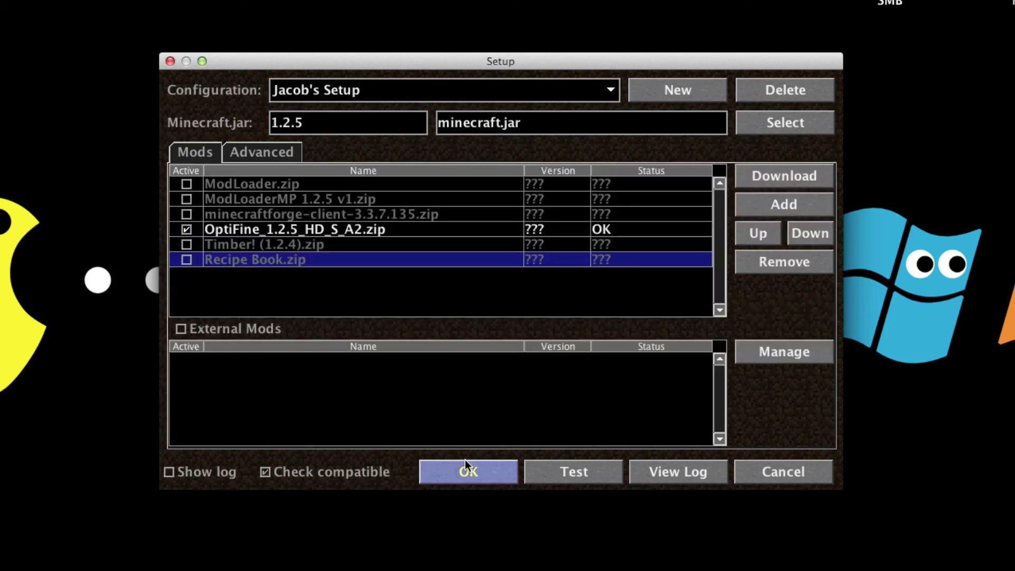